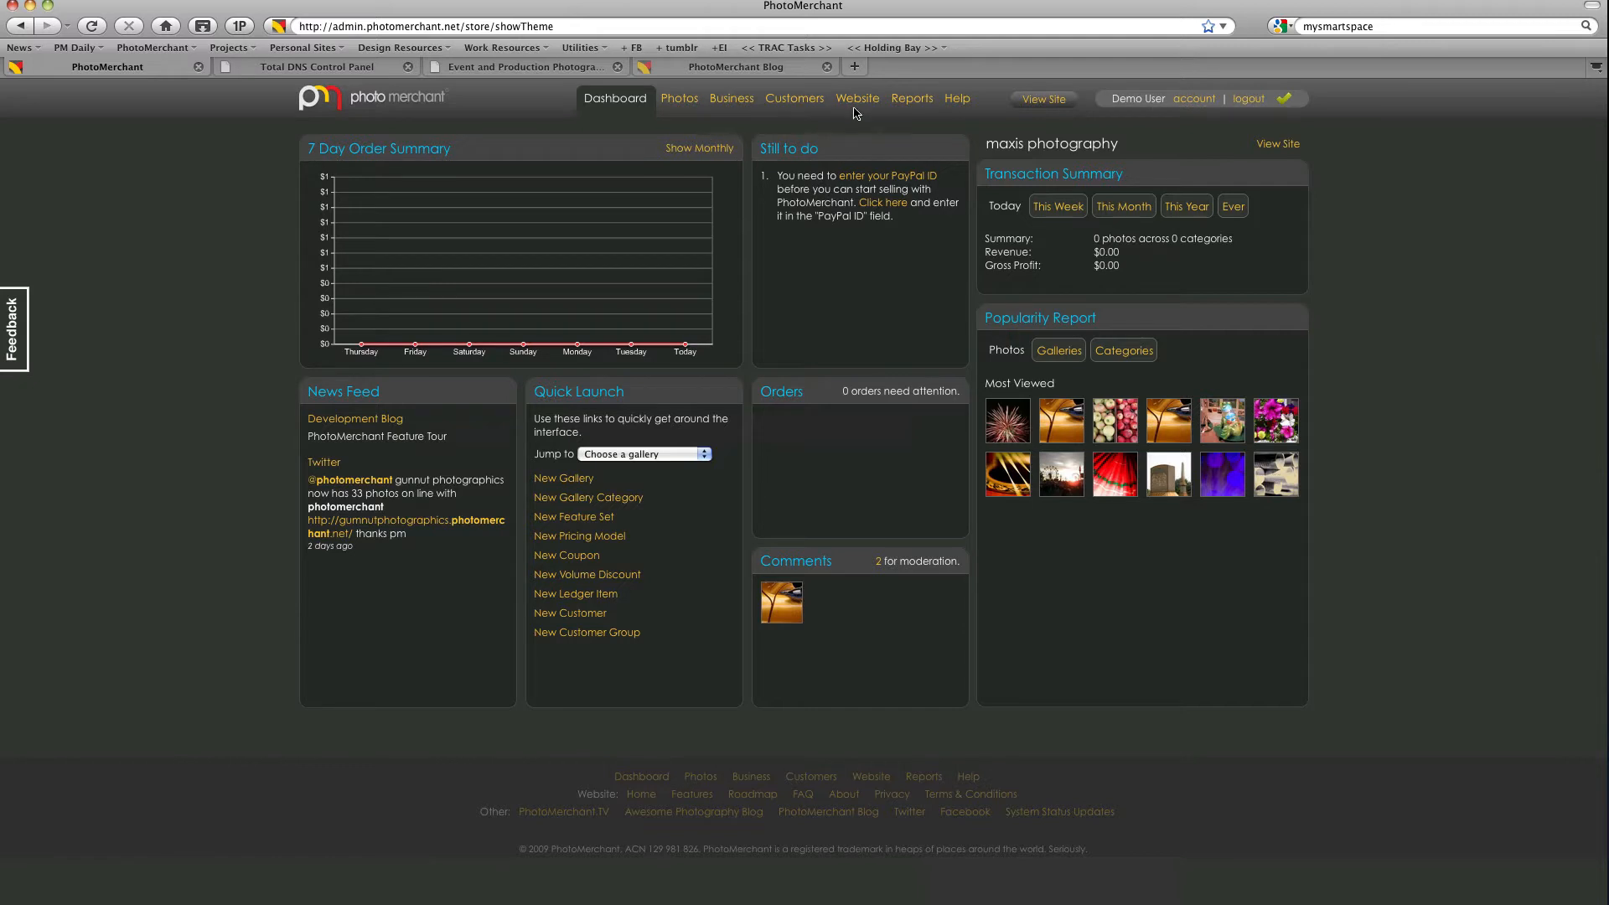
Open the website settings and start the domain name wizard for a custom domain
left_click(858, 100)
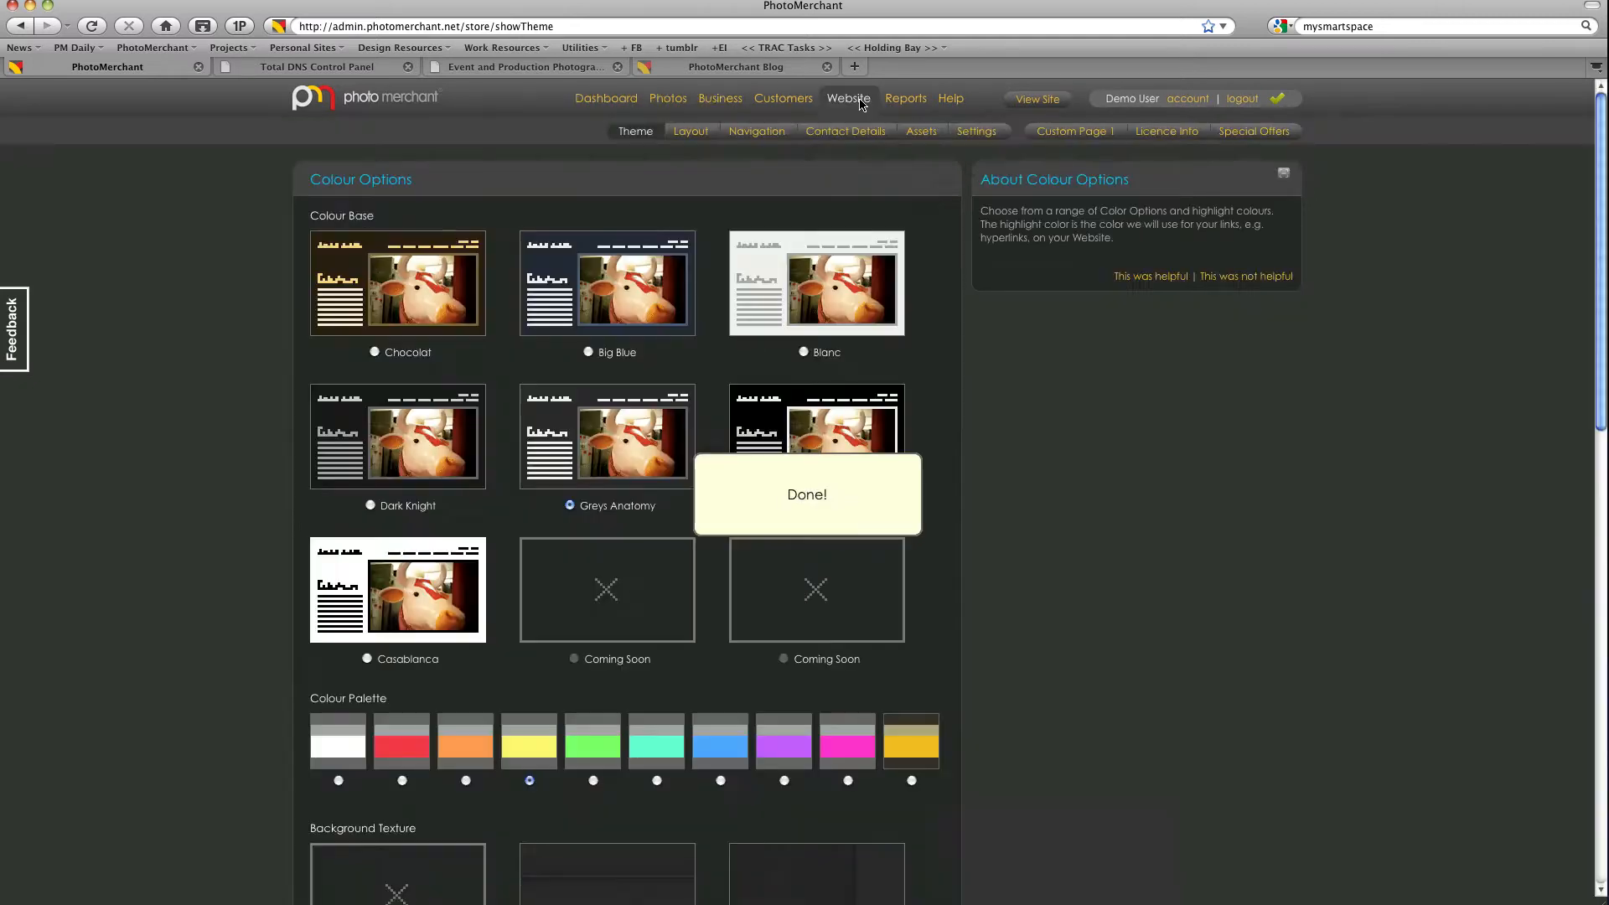
left_click(974, 136)
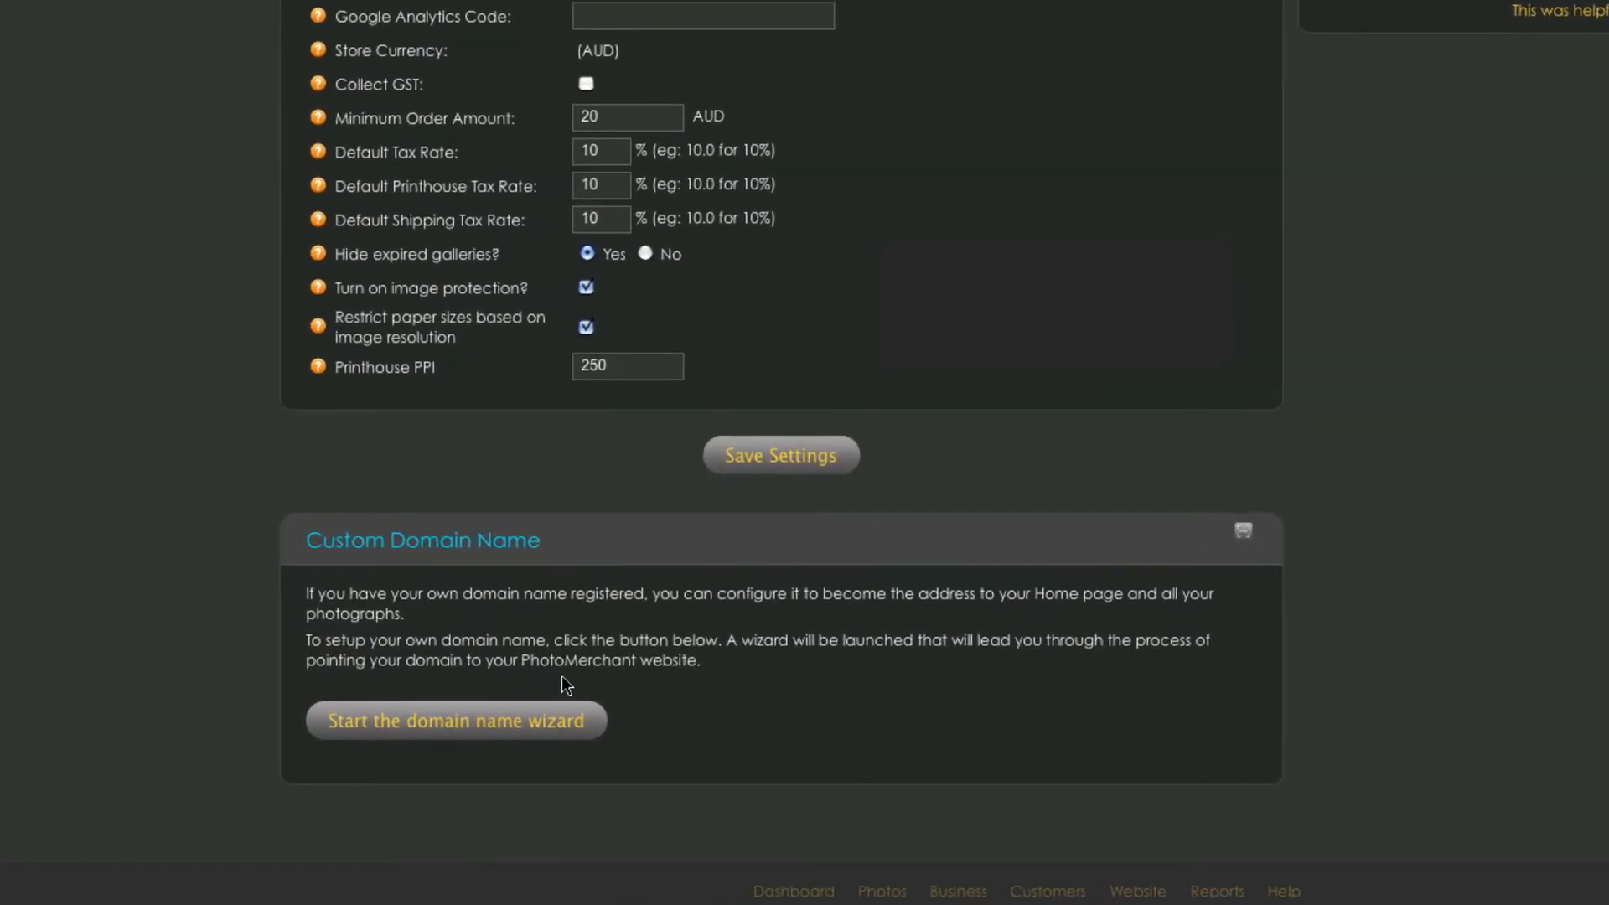
left_click(557, 719)
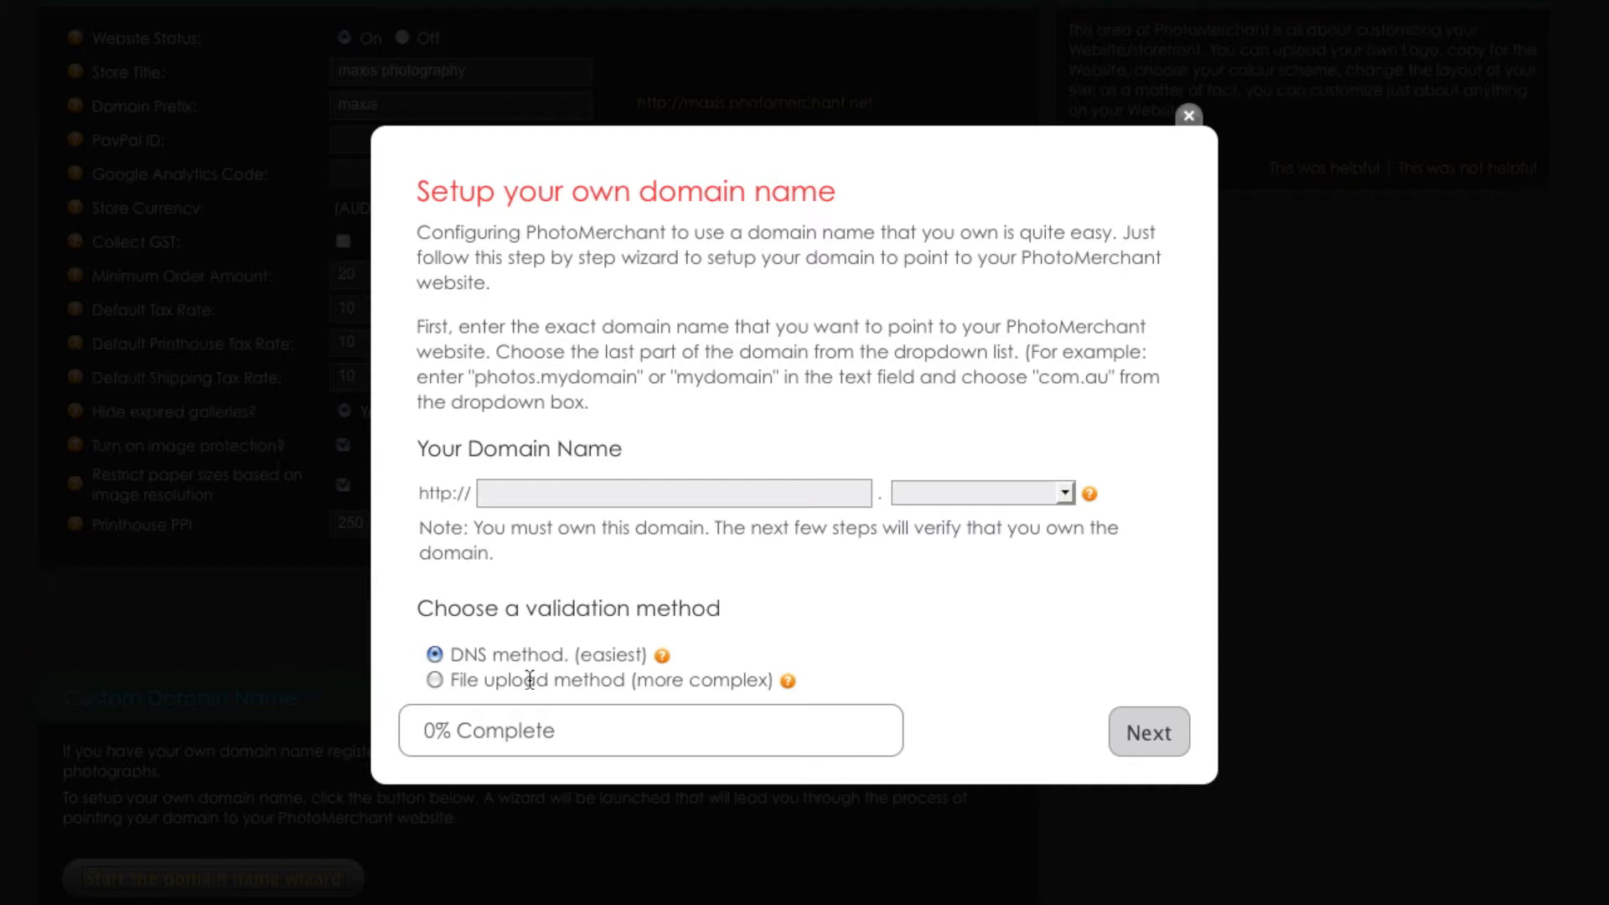
Set the custom domain to maxisphotography.com, keep the DNS validation method, and continue to the validation instructions
left_click(659, 490)
type("maxisphotography")
left_click(982, 492)
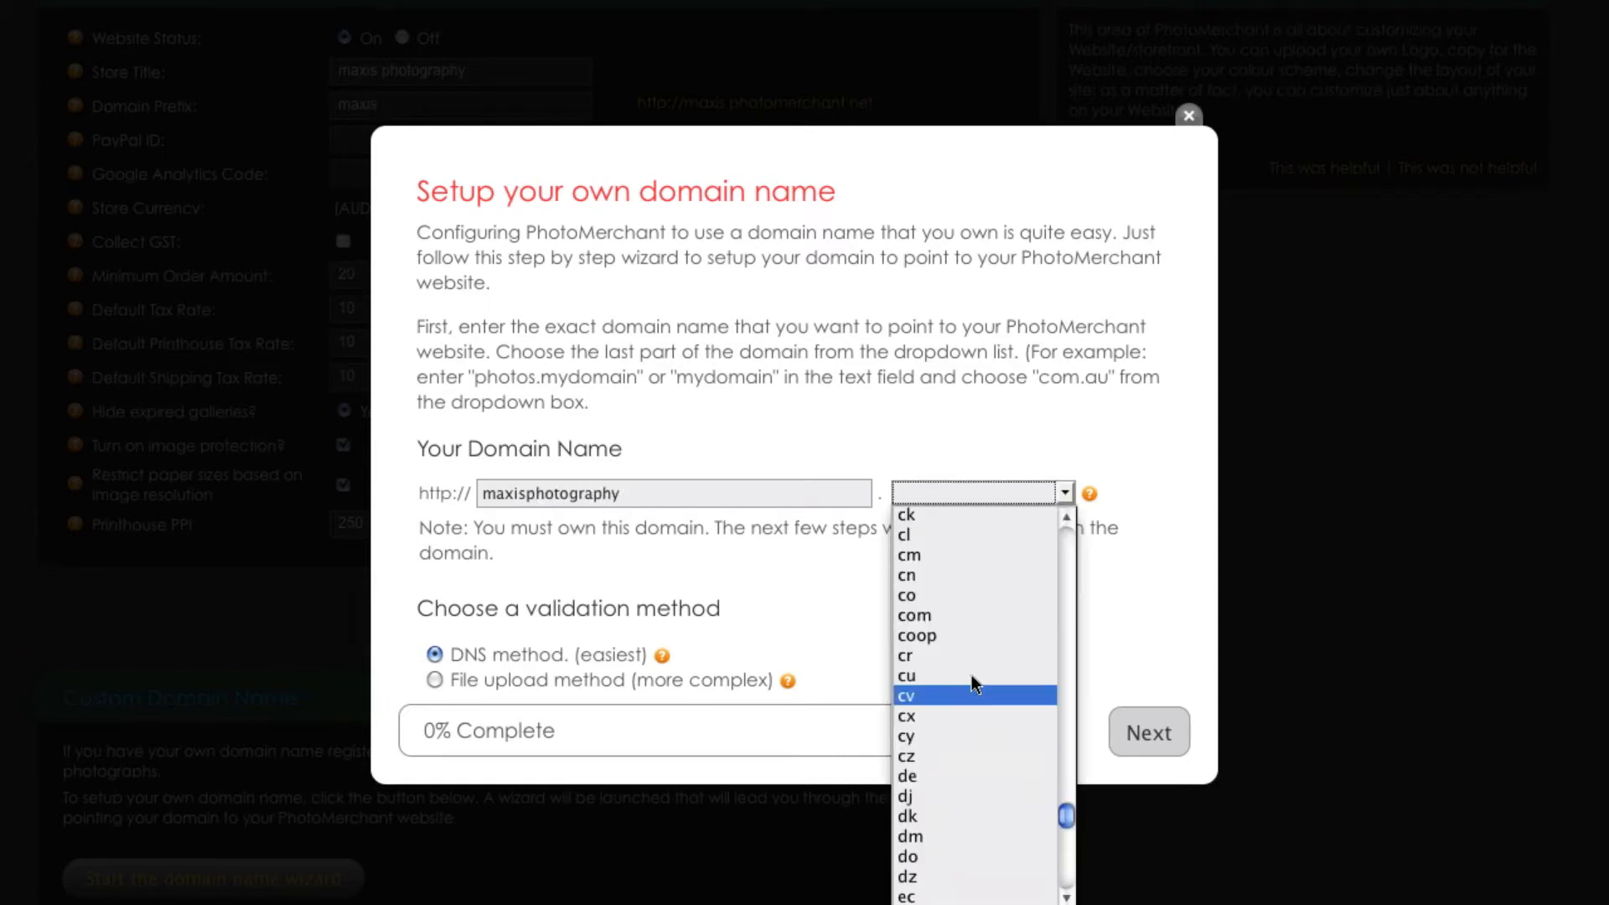
left_click(962, 618)
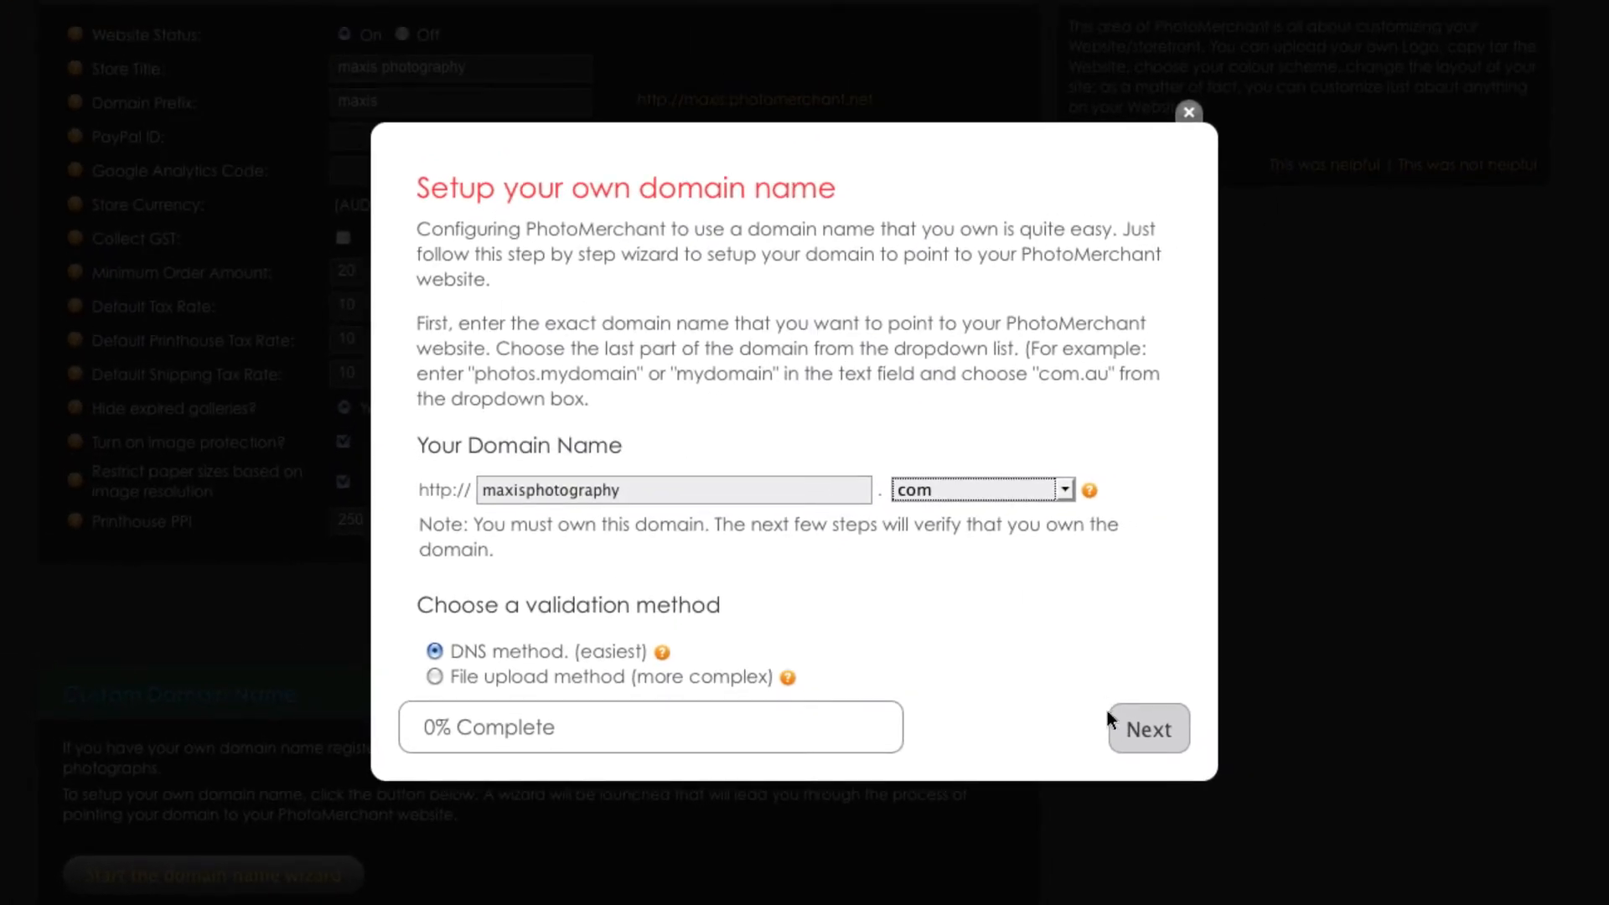
left_click(1127, 728)
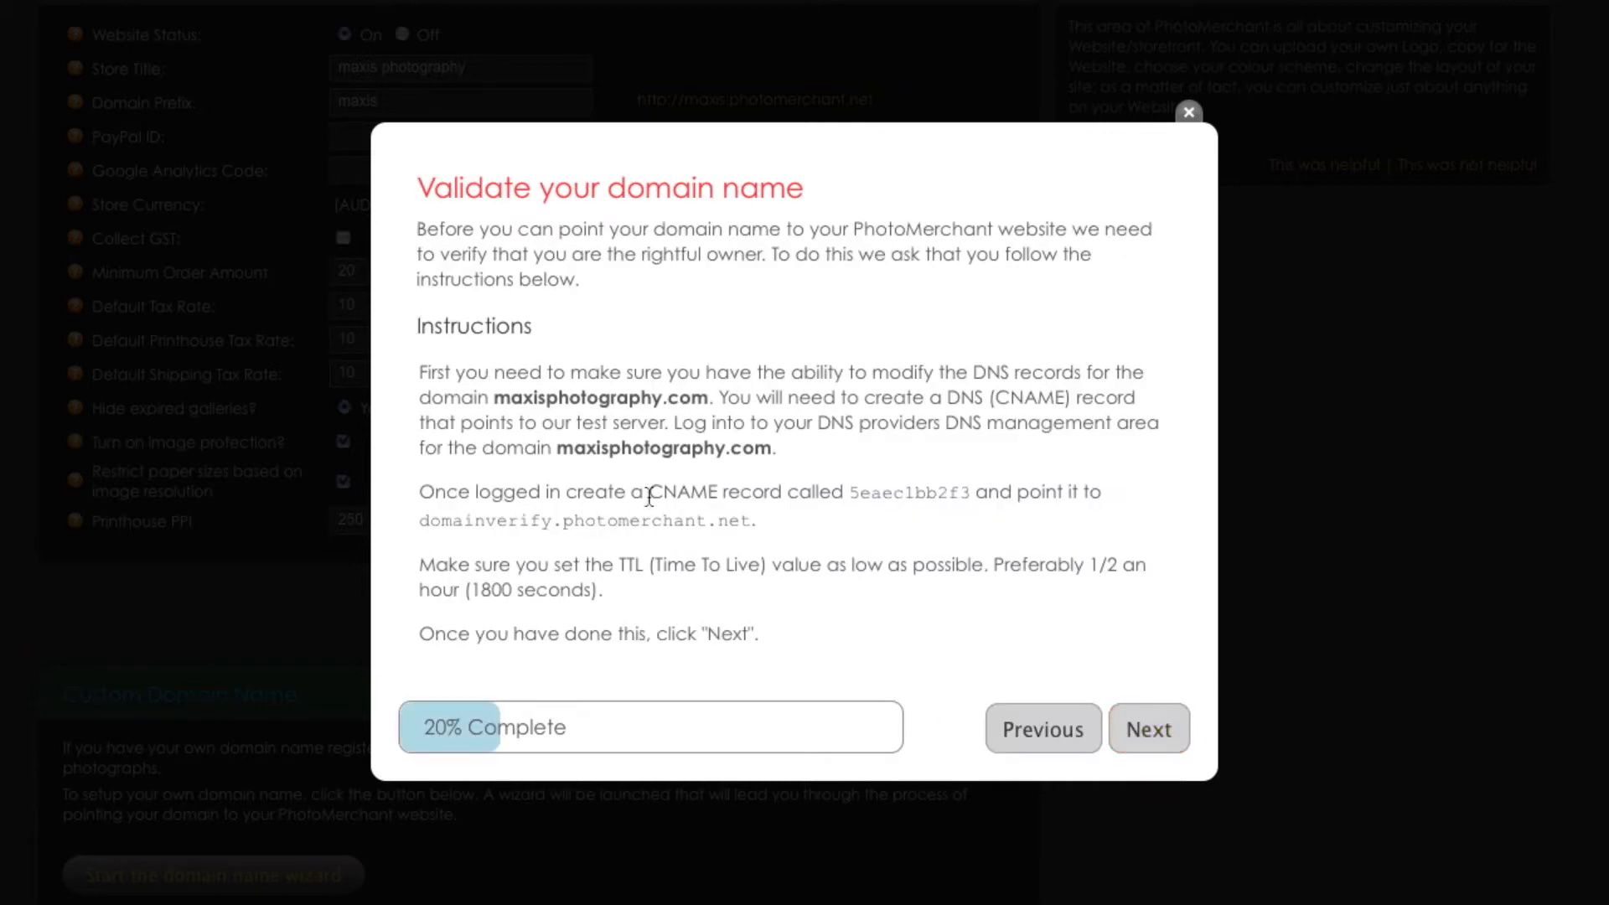
In GoDaddy's Total DNS Control for maxisphotography.com, start a new CNAME record and enter the verification alias given by the wizard
left_click_drag(649, 497, 715, 498)
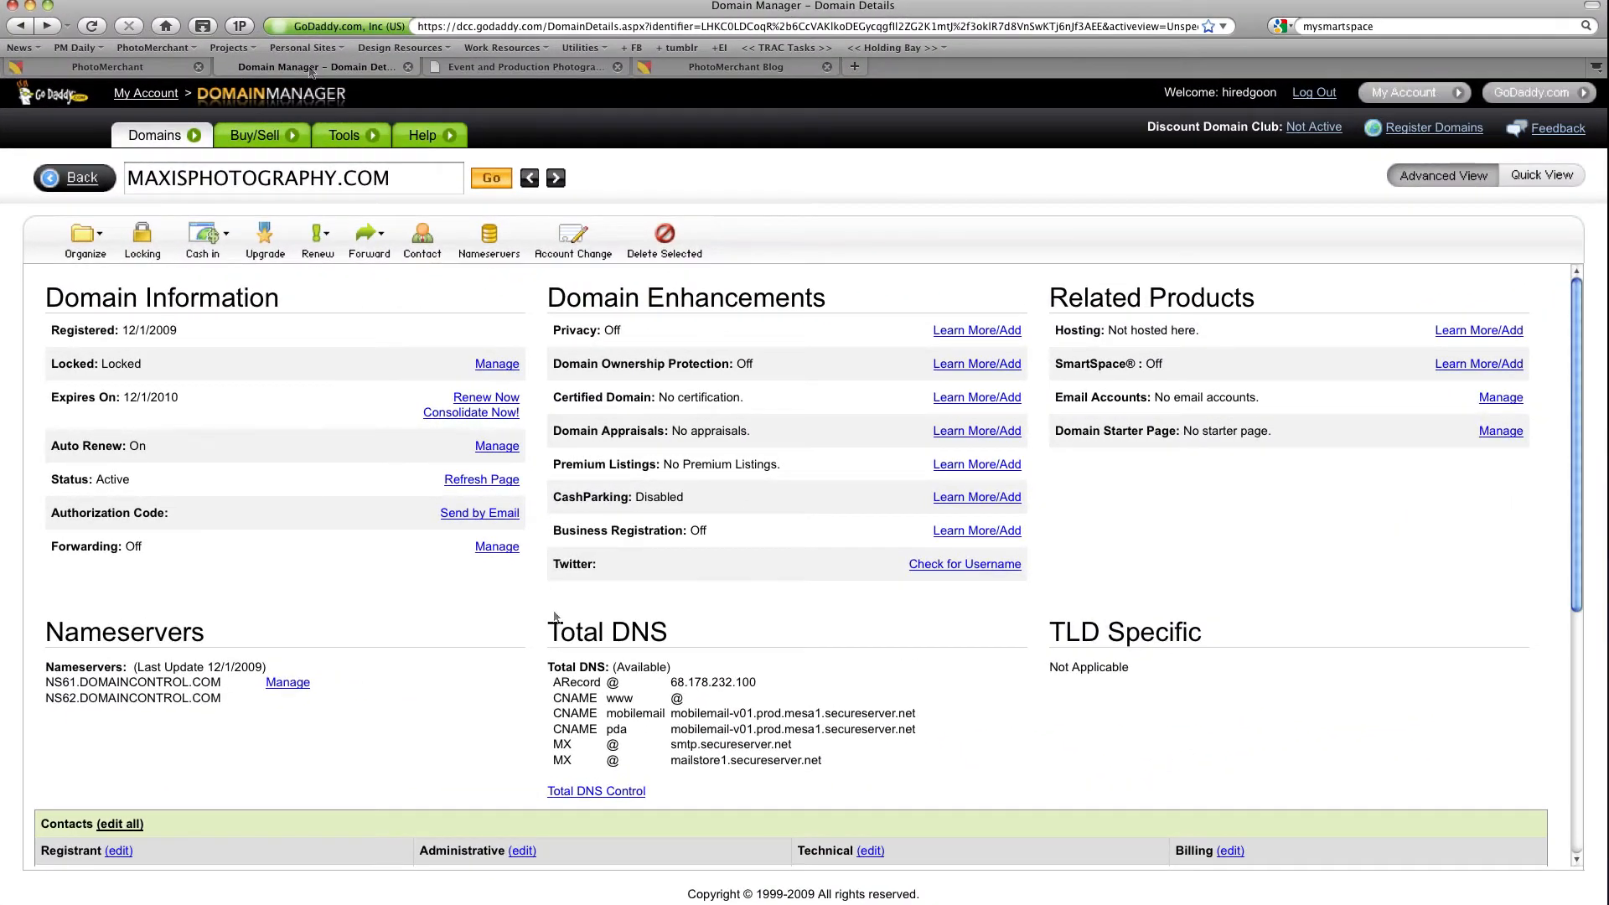
left_click(580, 792)
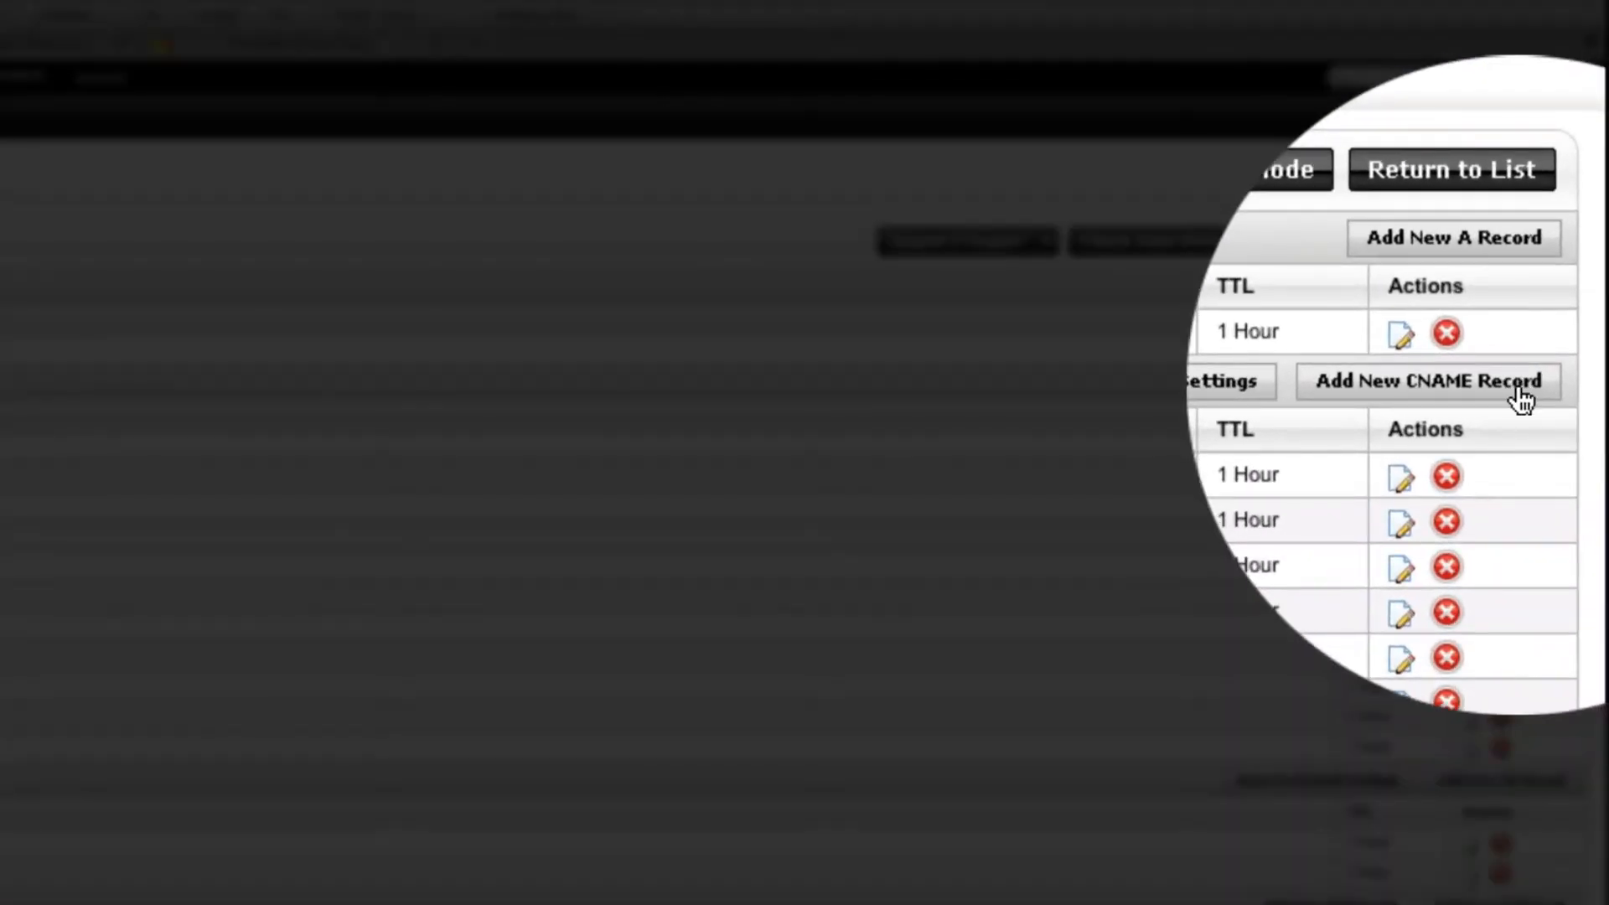
left_click(1546, 384)
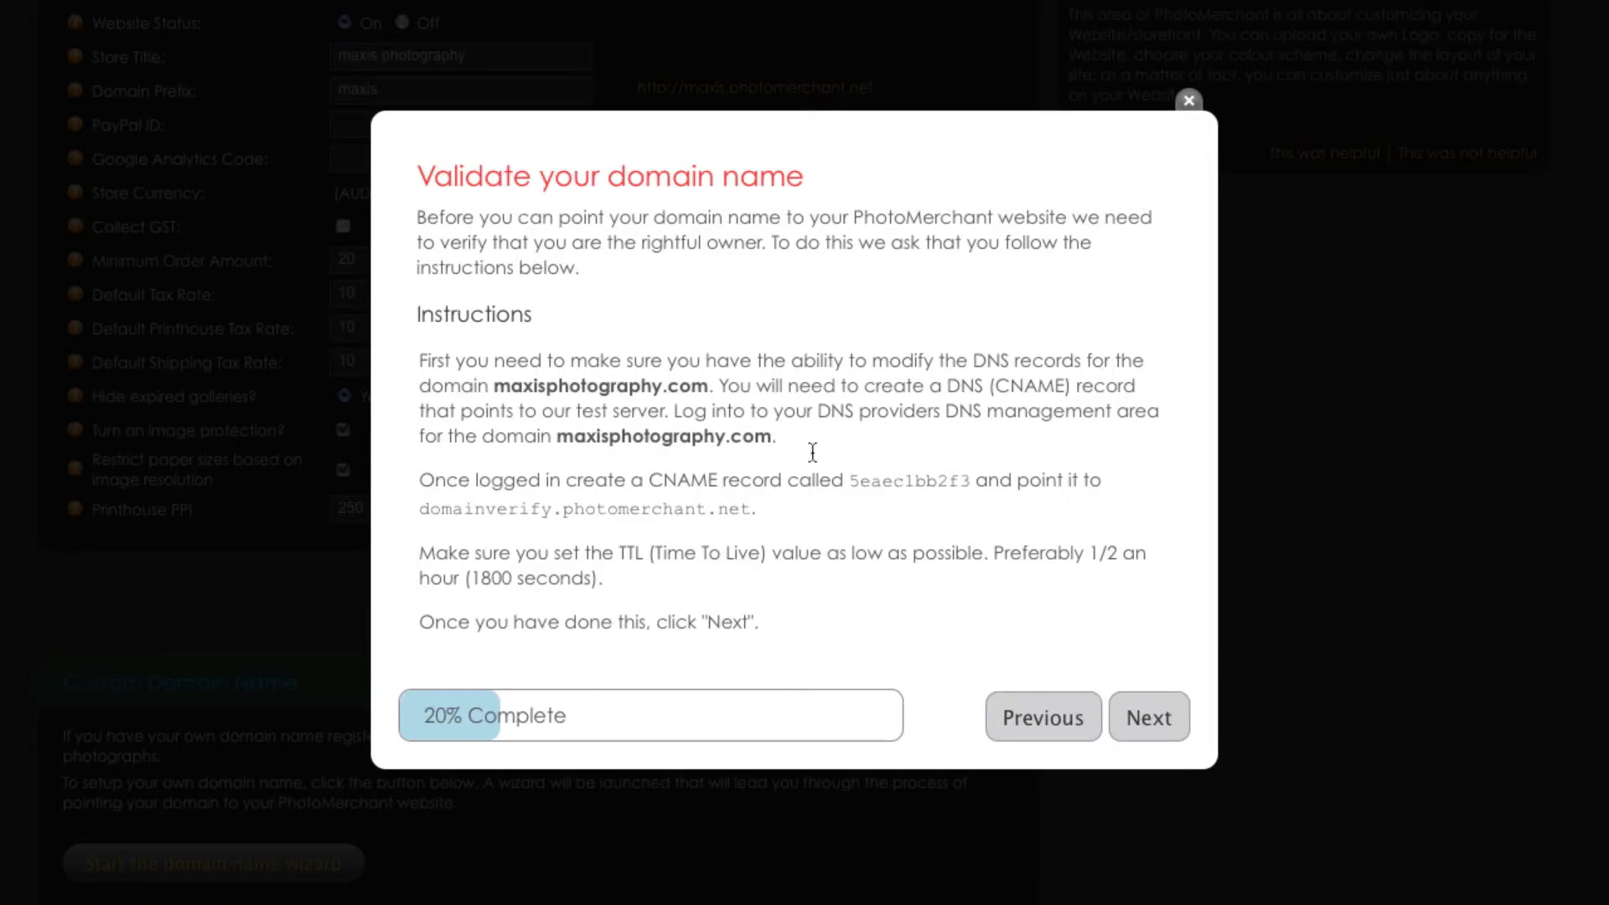
left_click_drag(849, 481, 968, 484)
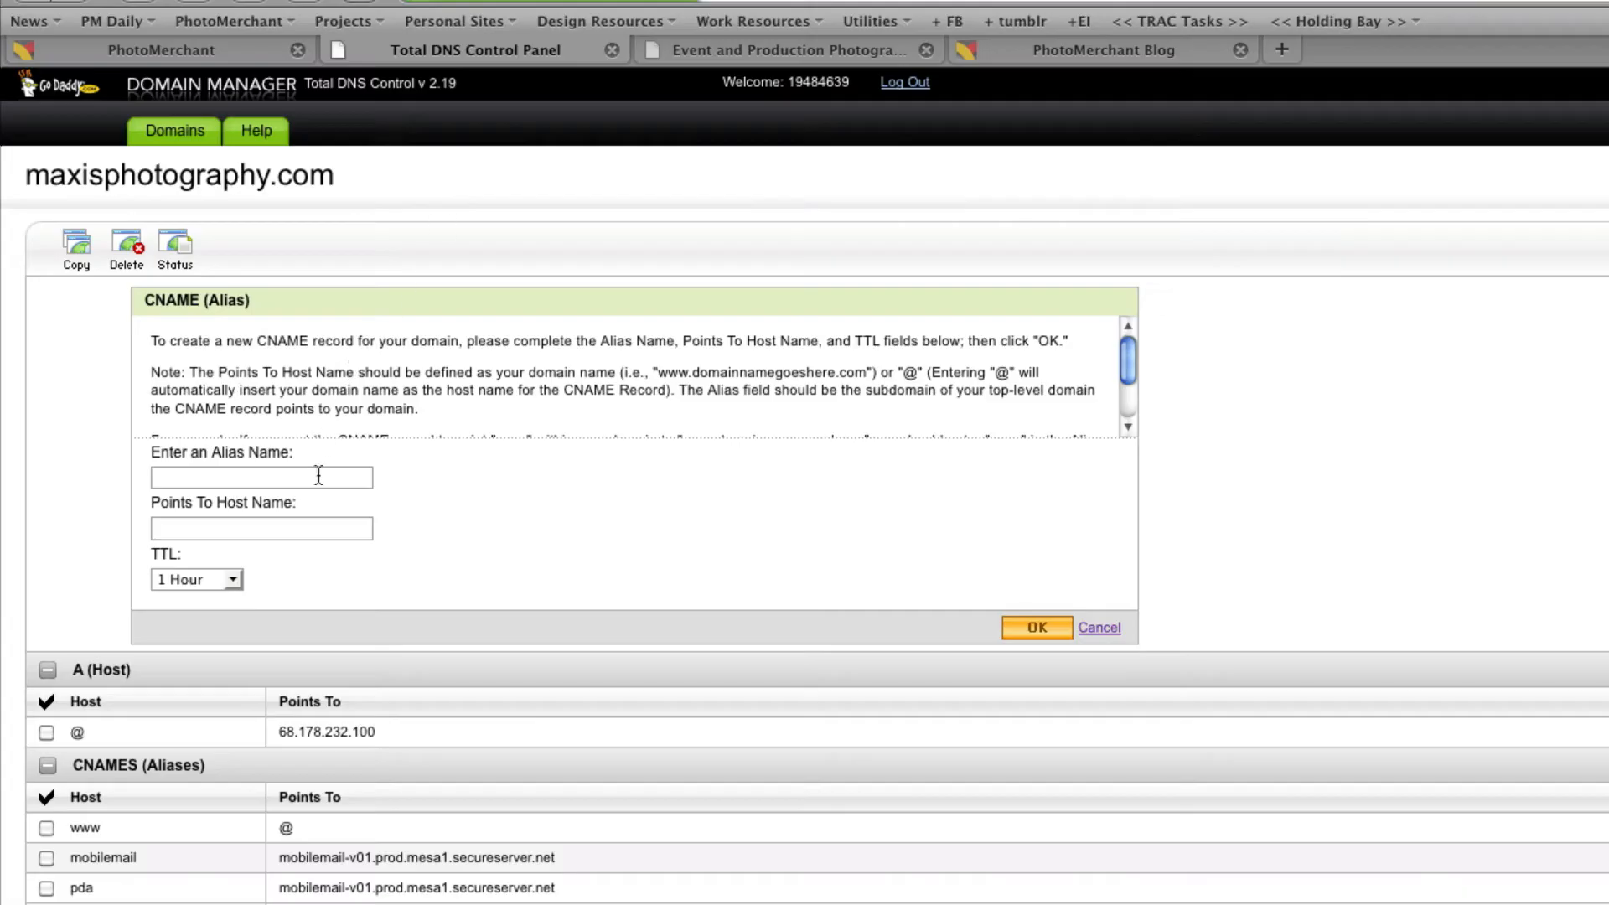
type("5eaec1bb2f3")
Point the new CNAME record to domainverify.photomerchant.net, set its TTL to 1/2 Hour, and save it
left_click(148, 48)
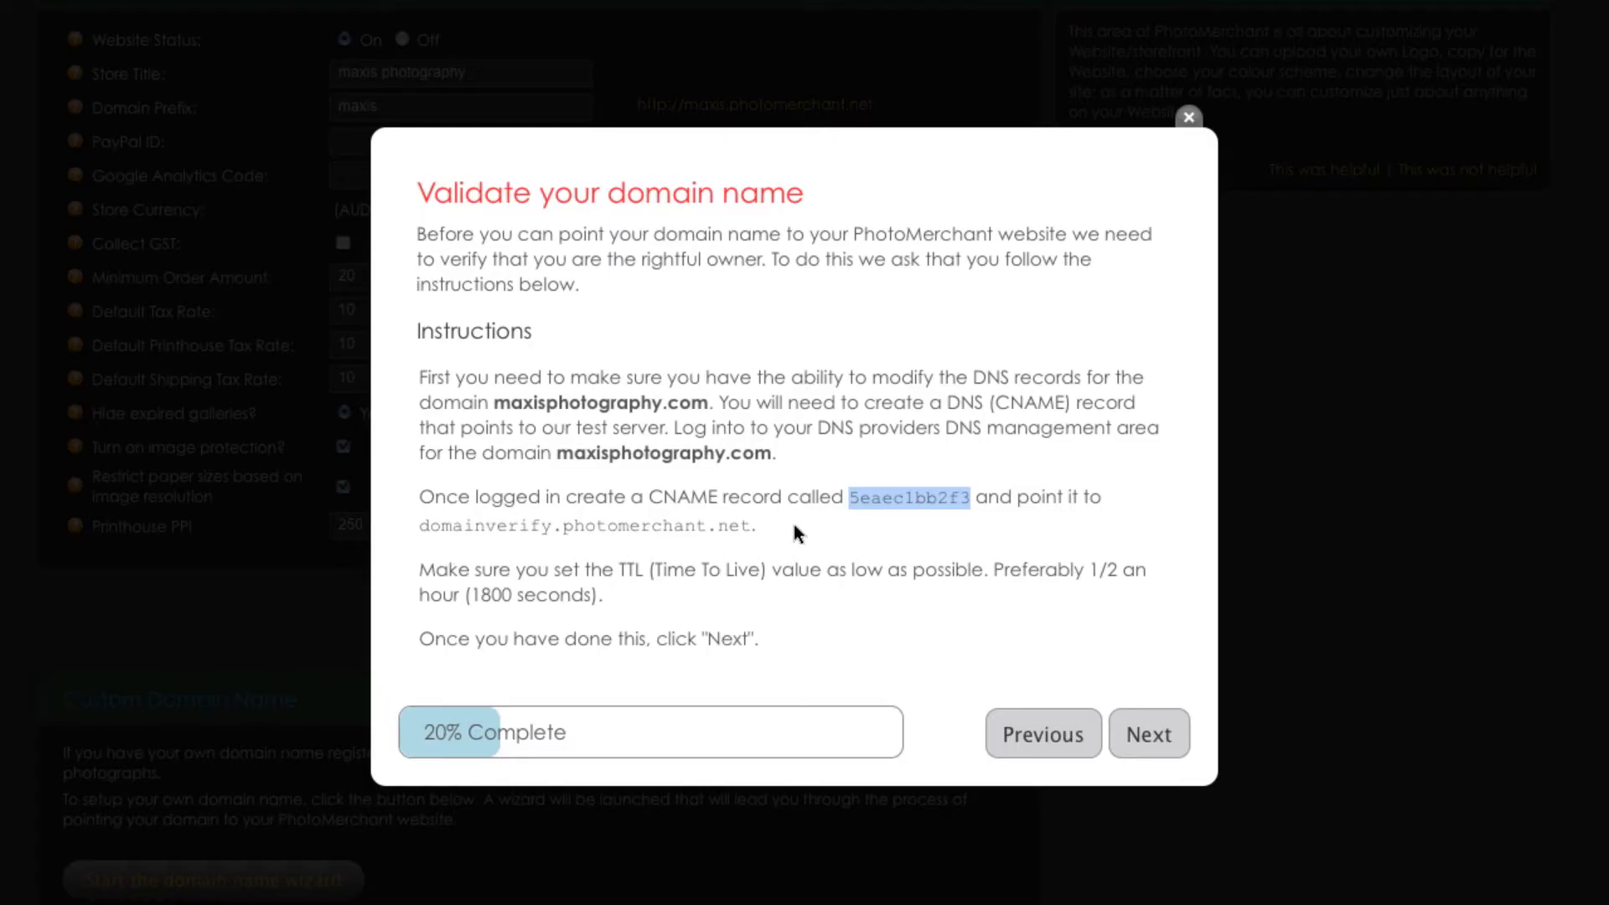
left_click_drag(755, 524, 419, 528)
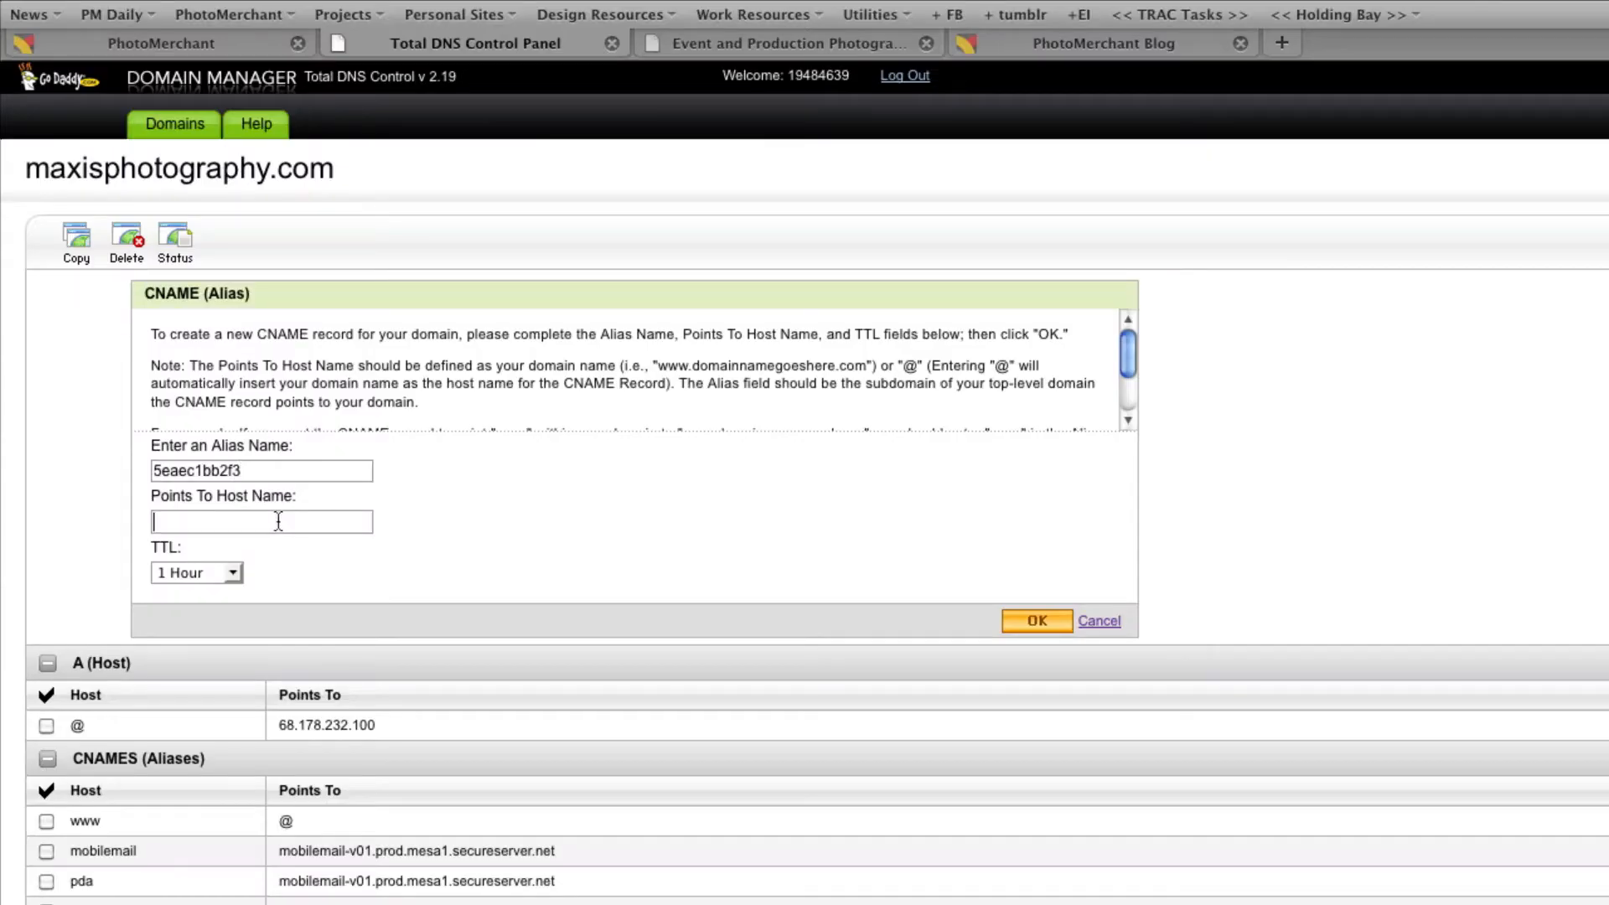
type("domainverify.photomerchant.net")
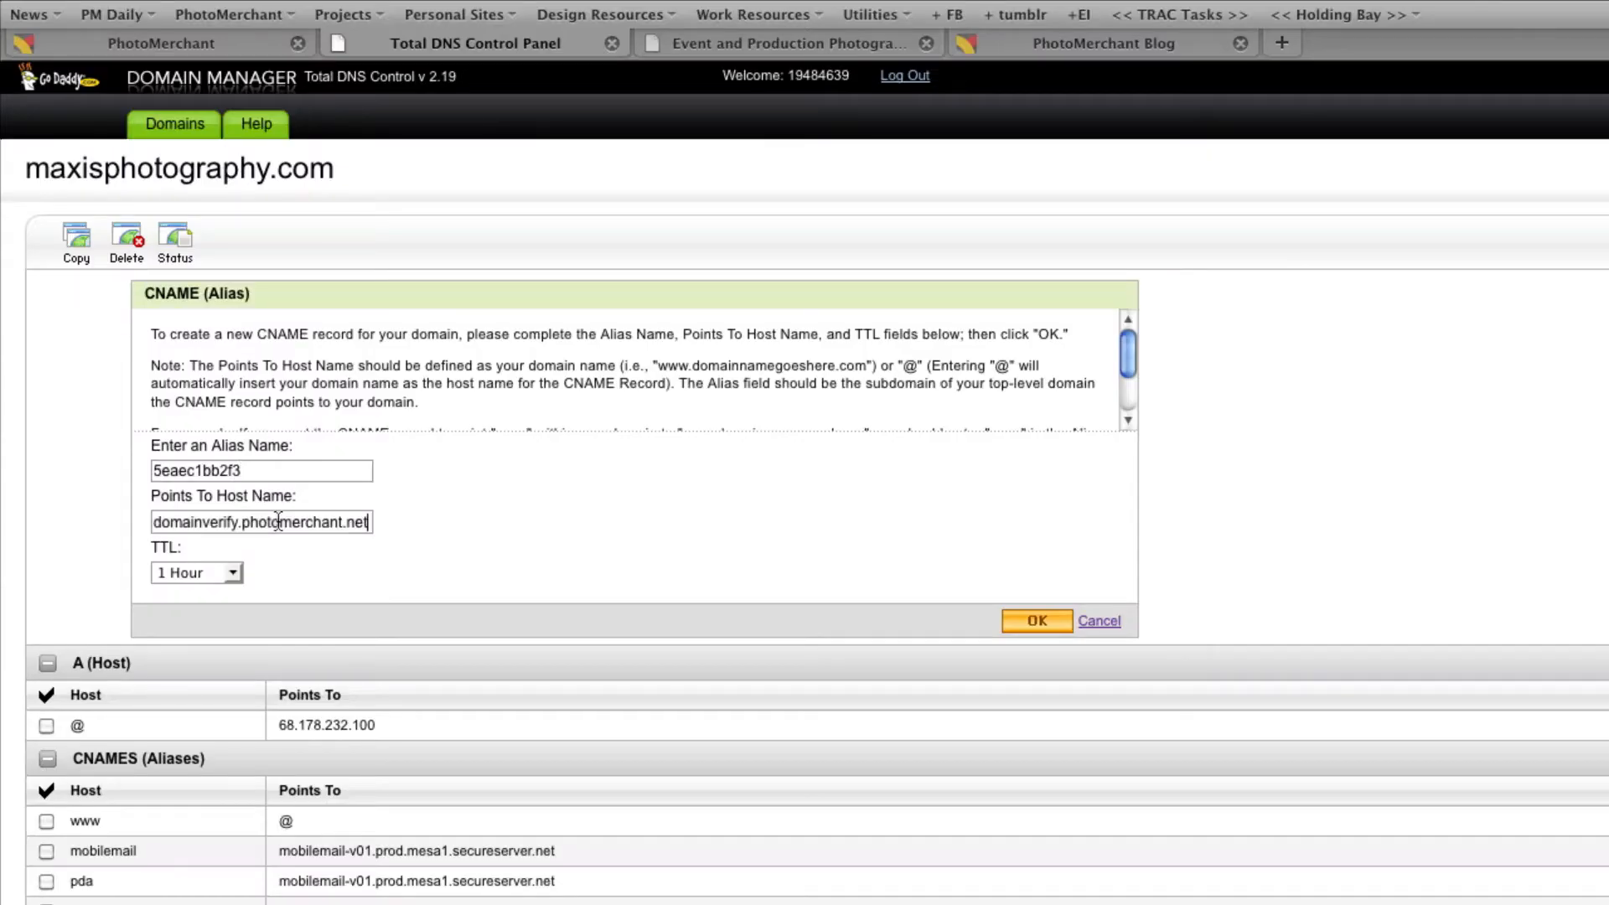
left_click(233, 573)
left_click(229, 593)
left_click(1032, 622)
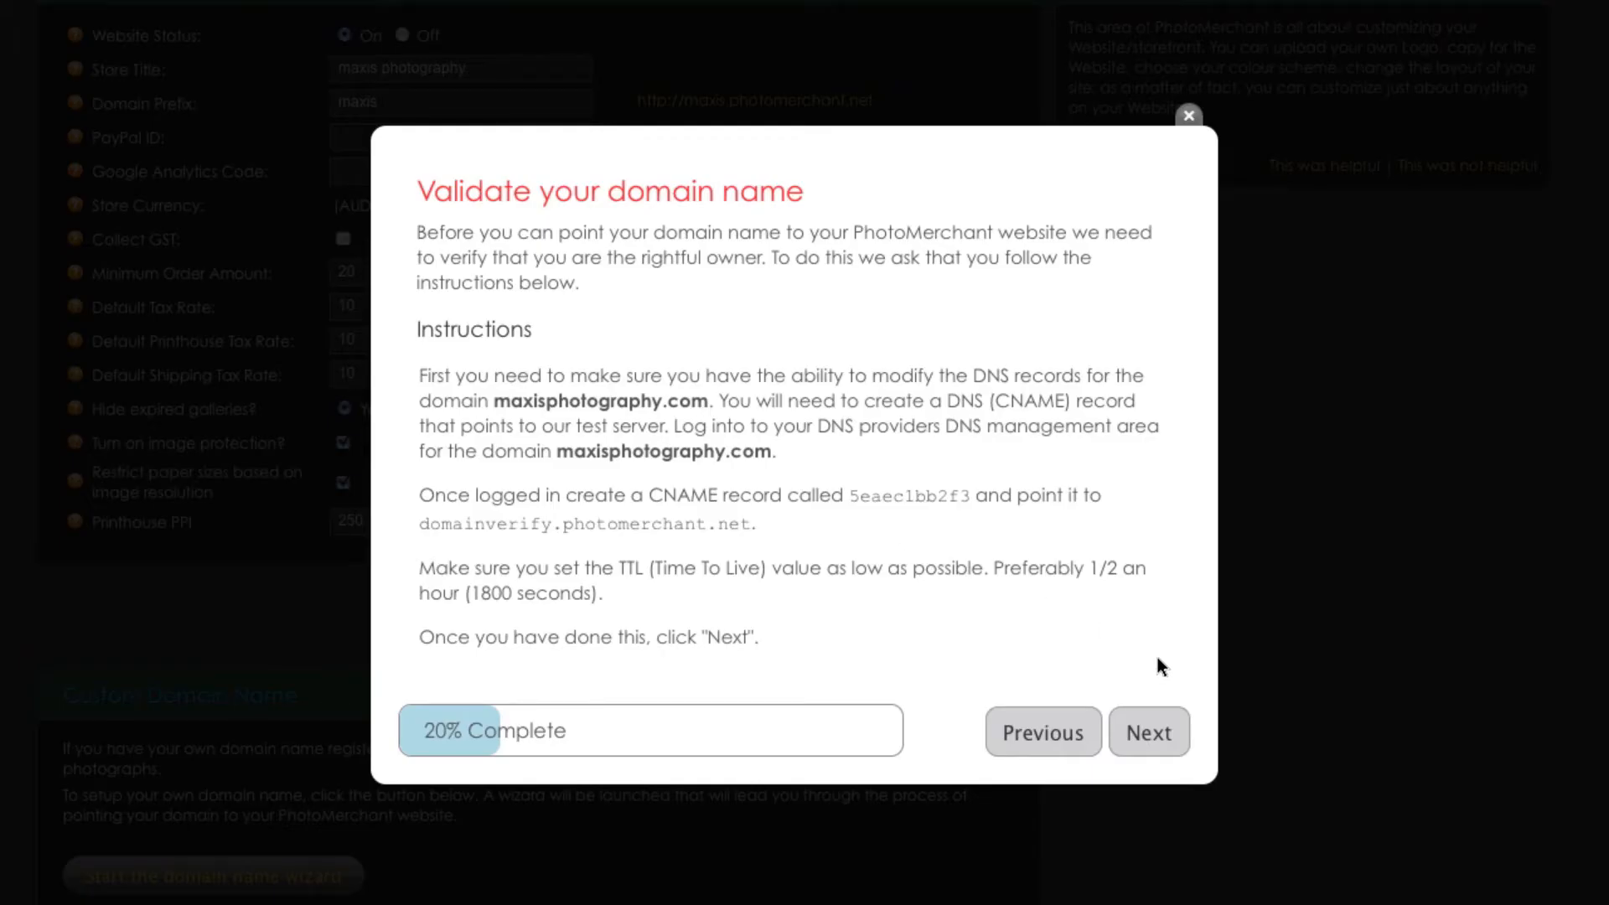
Switch back to the PhotoMerchant wizard and try to validate ownership of maxisphotography.com
left_click(1161, 729)
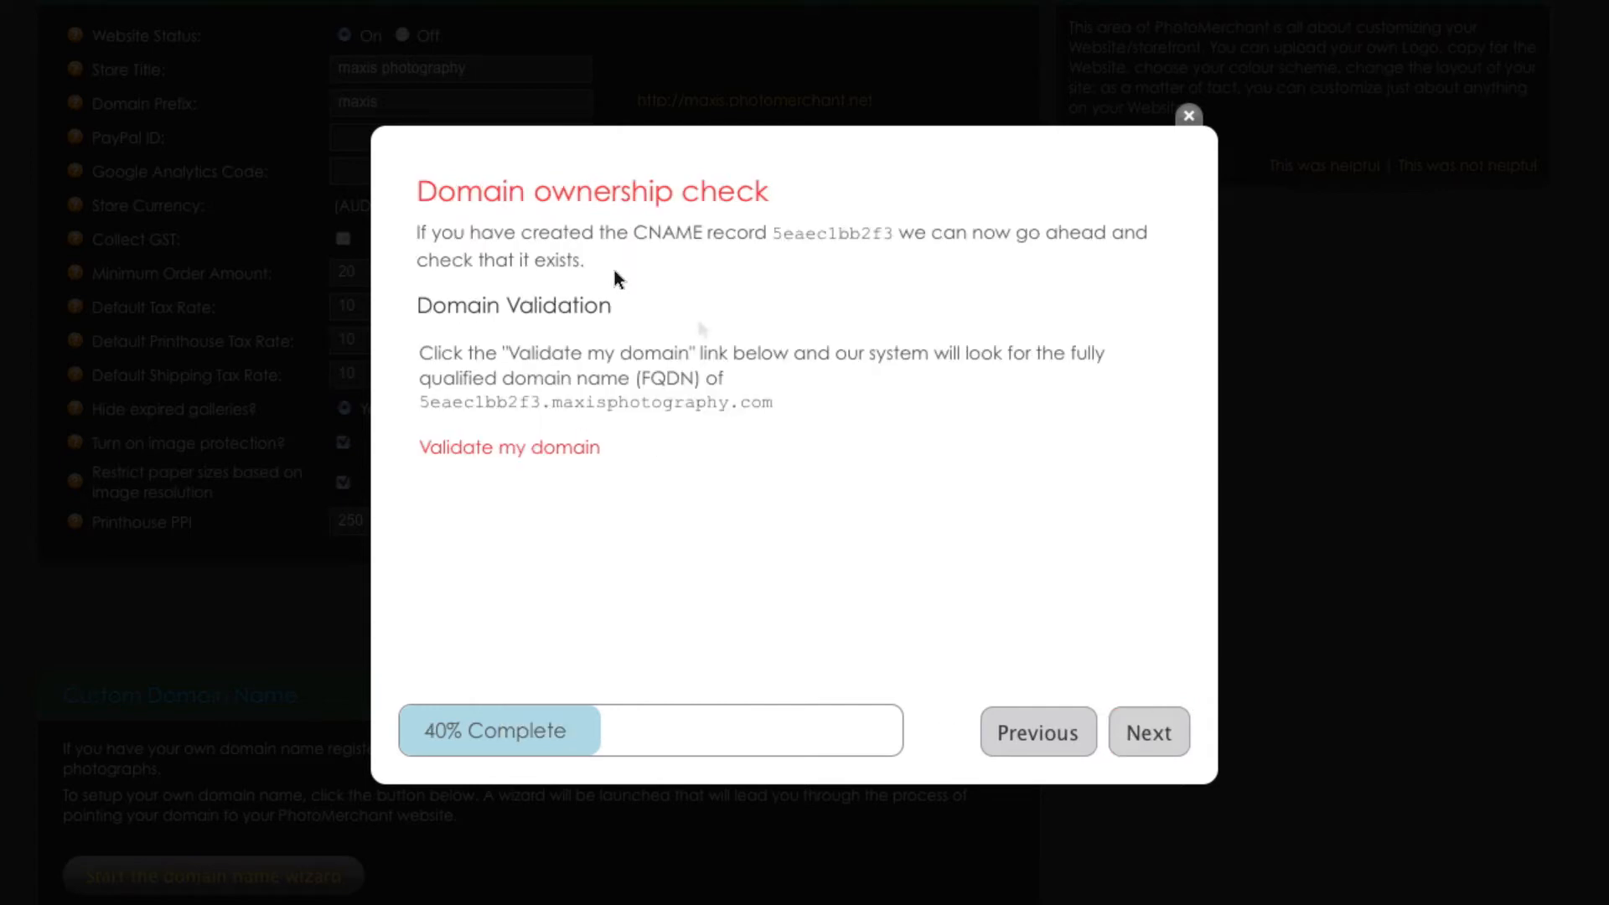
left_click(528, 453)
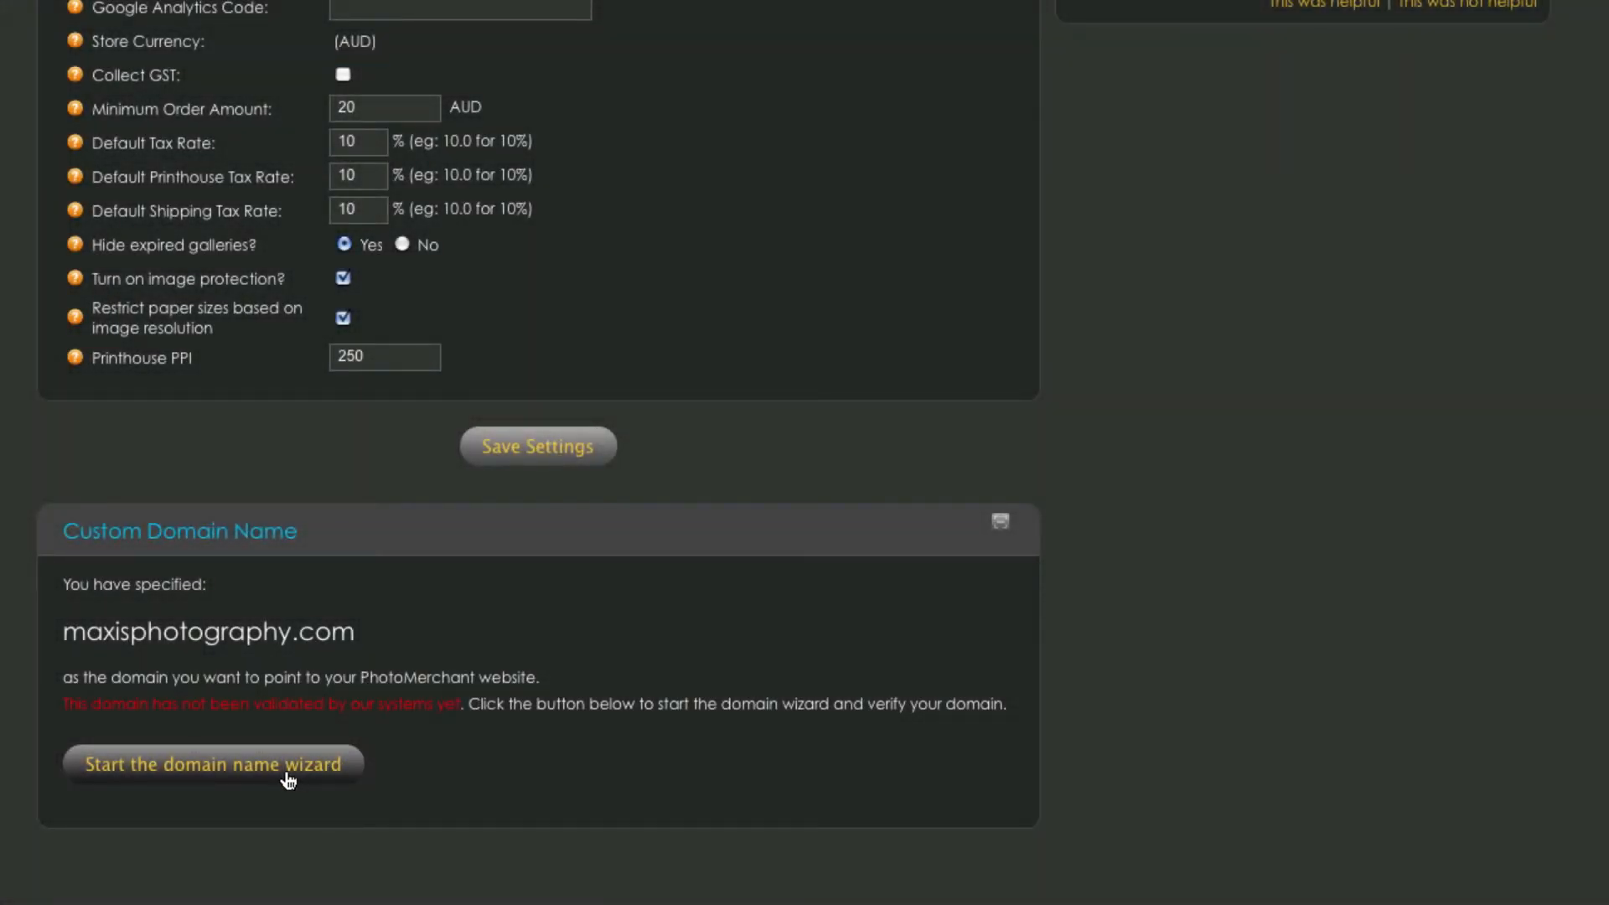
Restart the domain name wizard, validate ownership of maxisphotography.com, and continue to the A record instructions
left_click(285, 776)
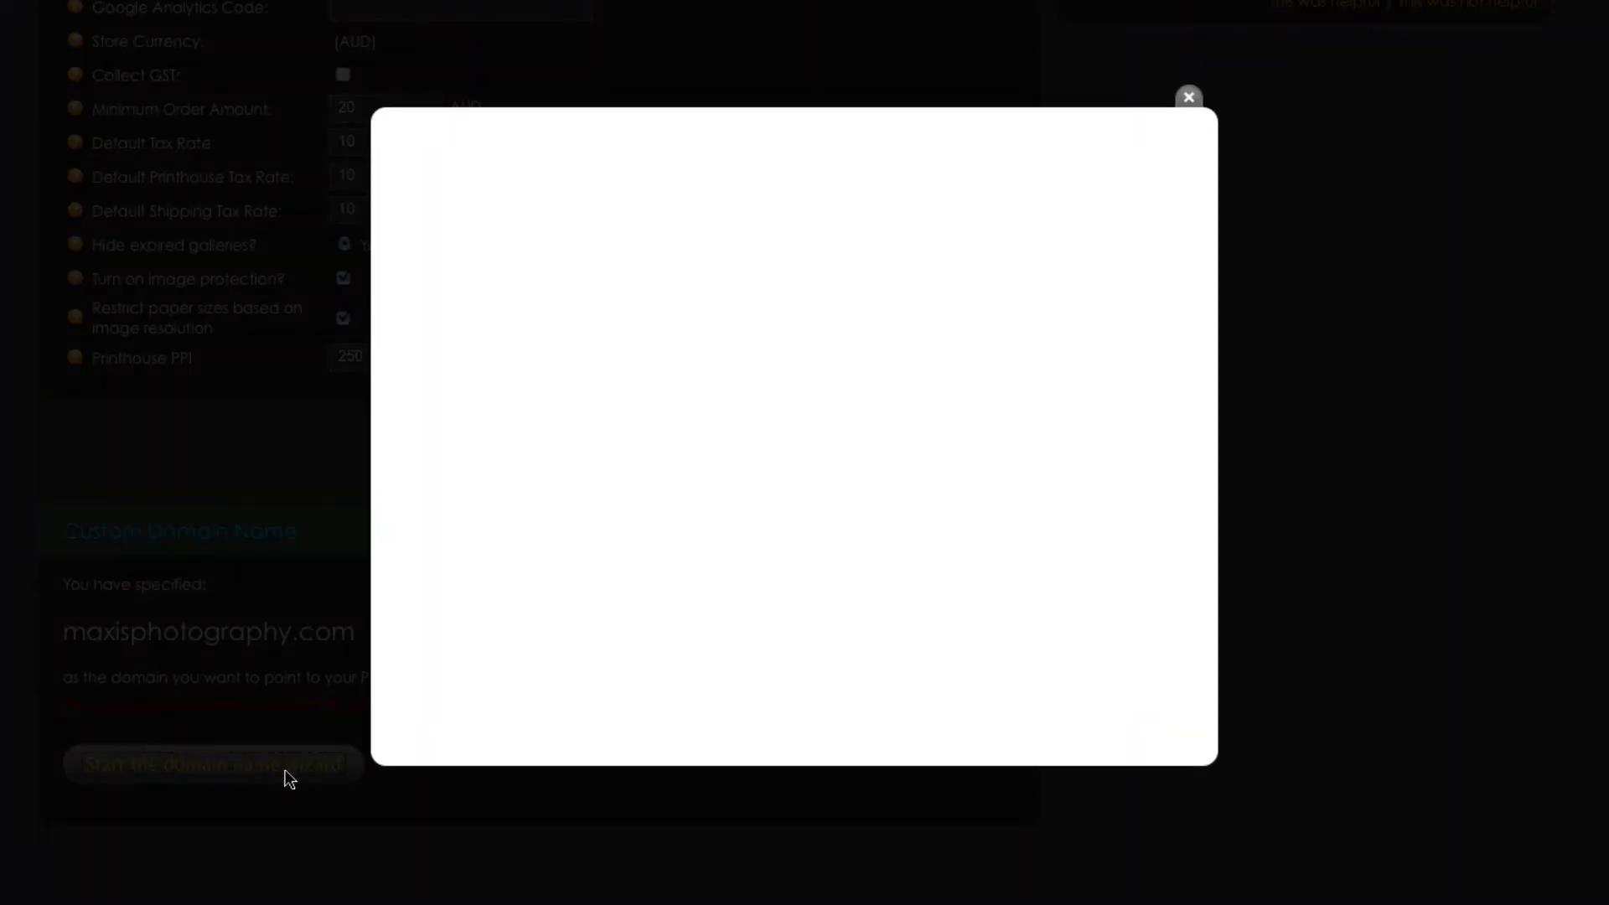
left_click(1149, 717)
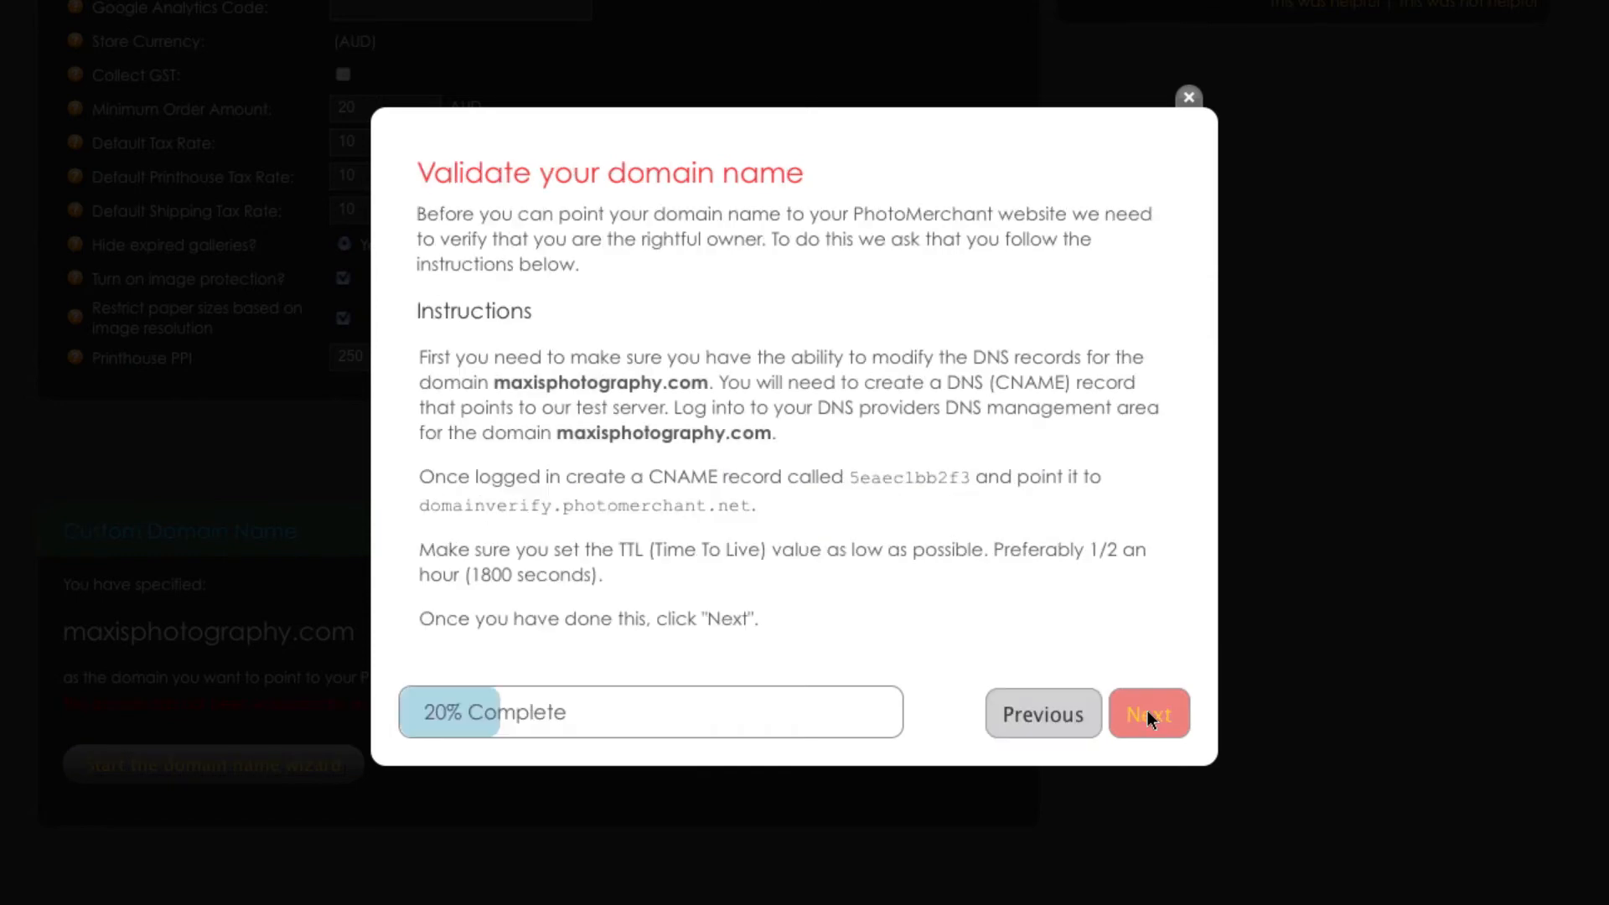
left_click(1149, 717)
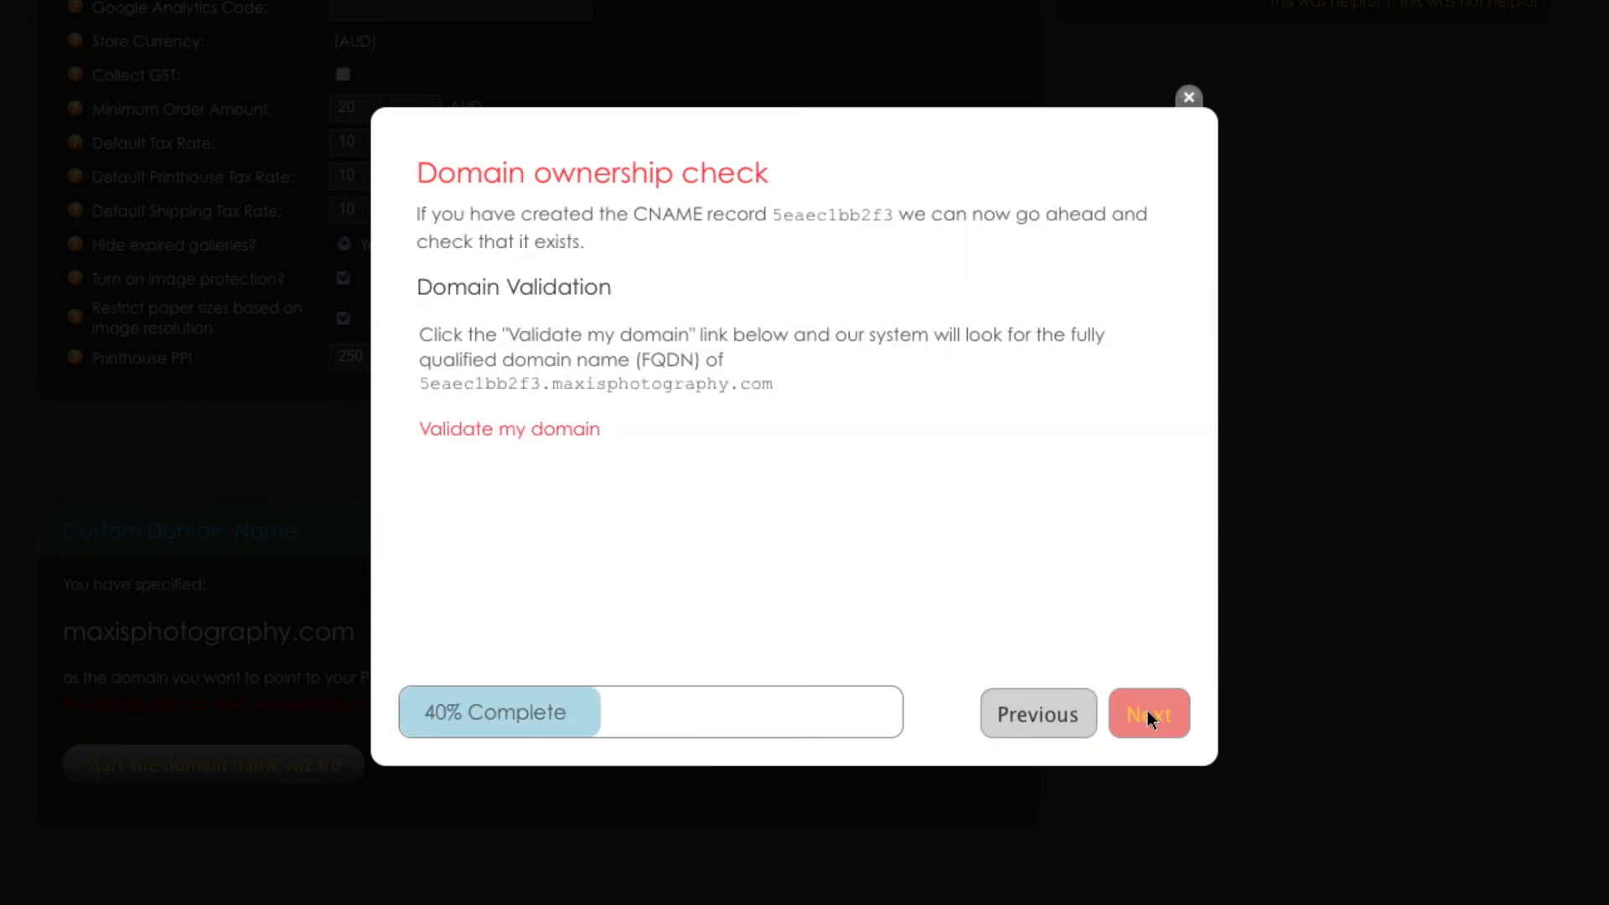
left_click(528, 431)
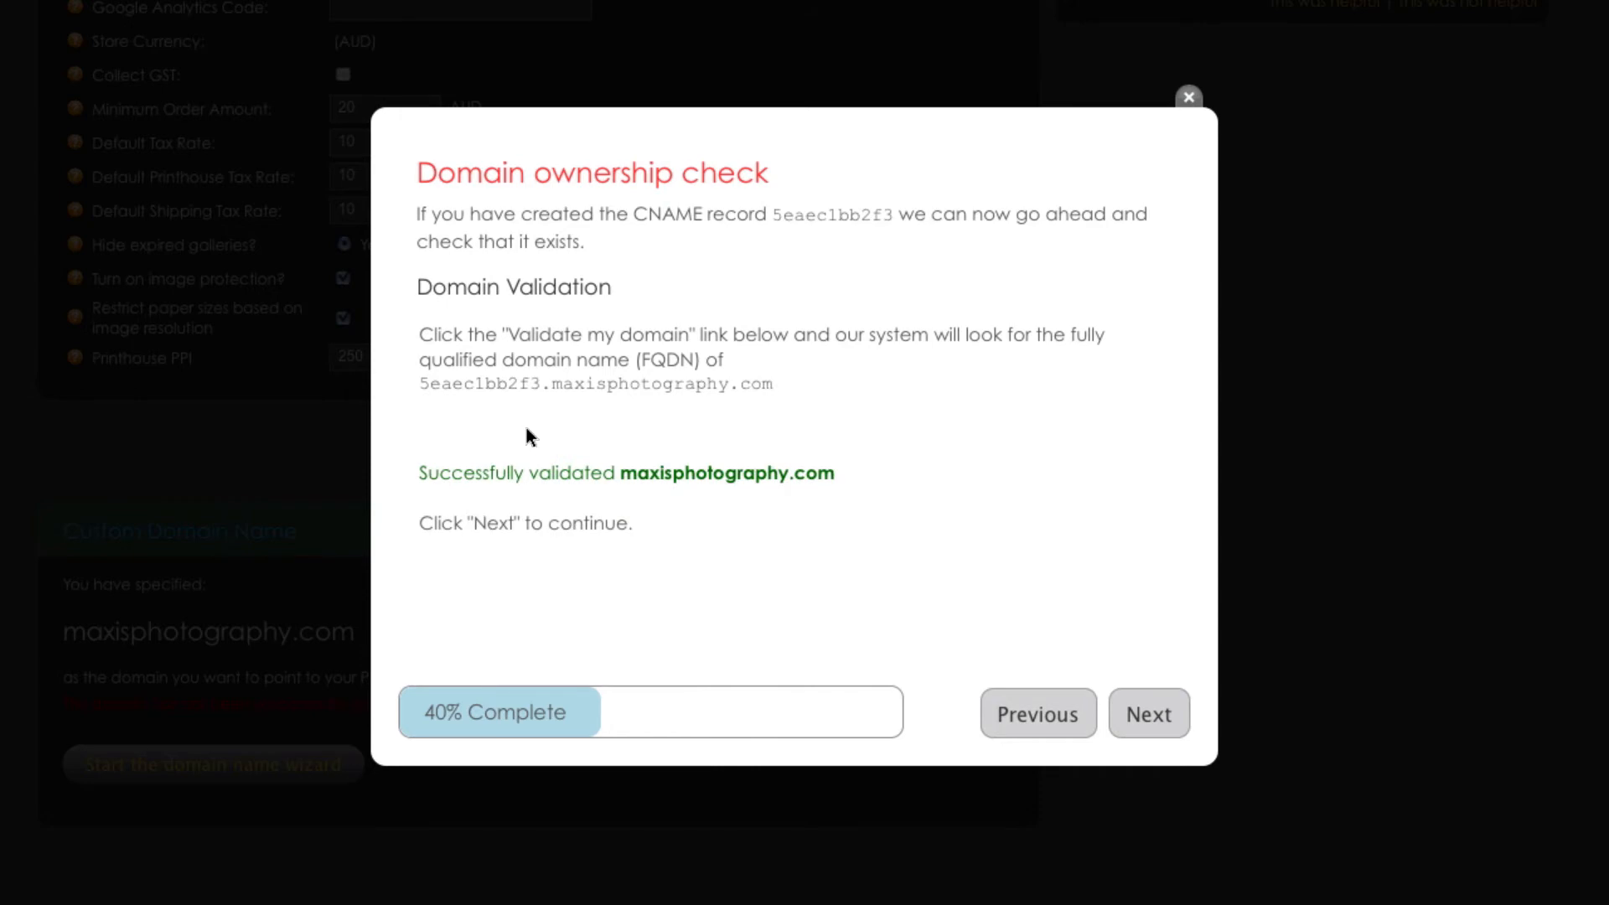
left_click(1164, 714)
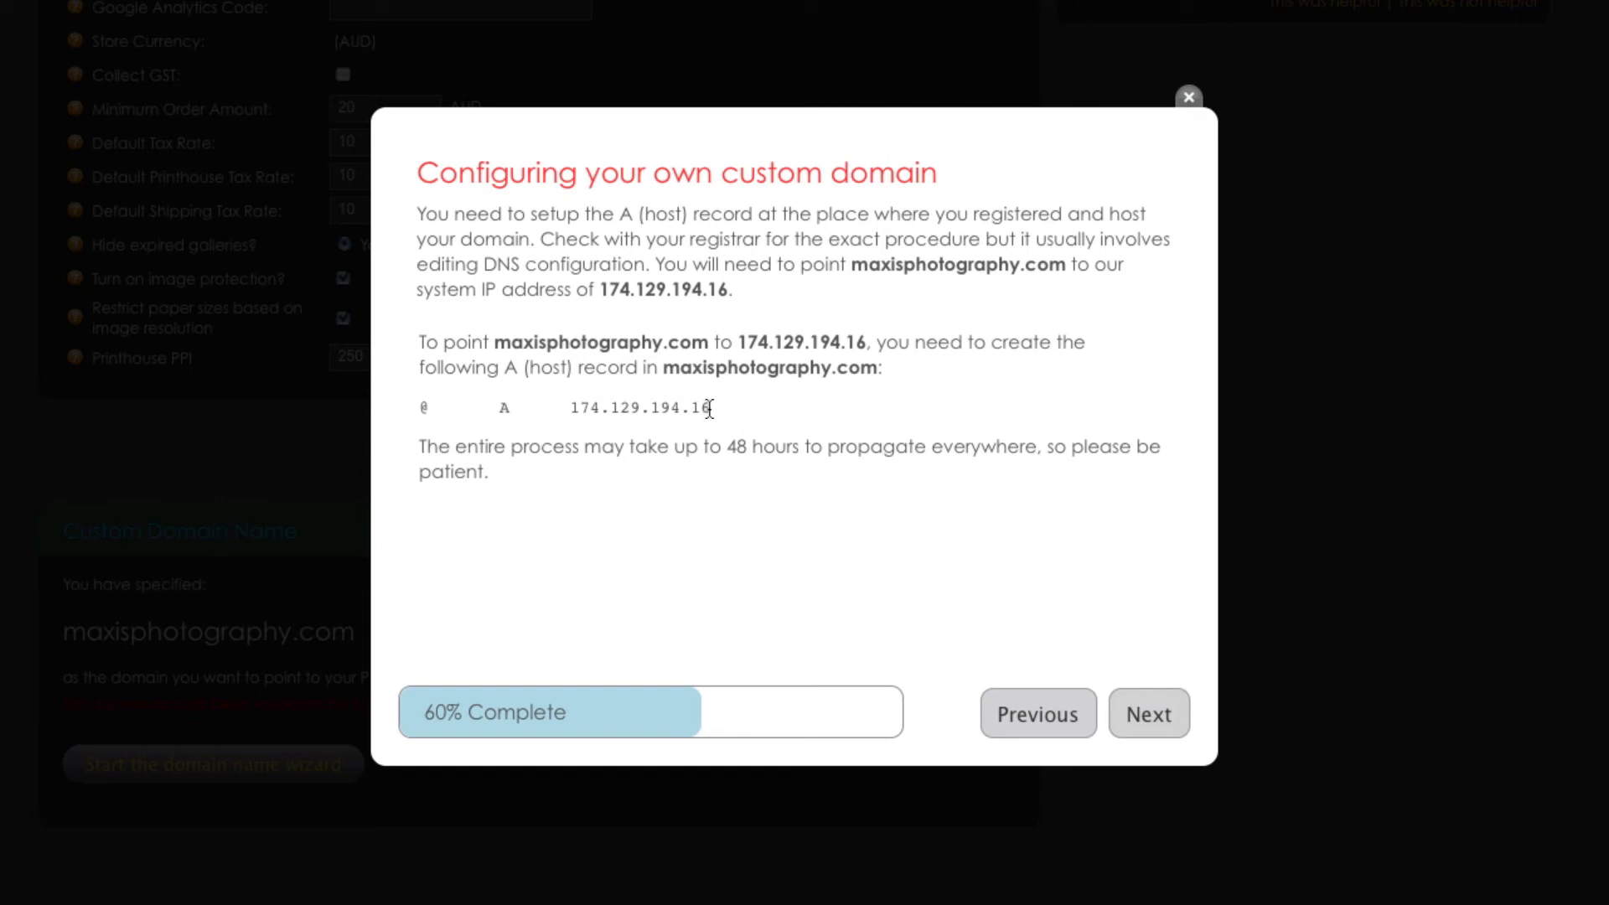
In GoDaddy's DNS control, point the @ A record to 174.129.194.16, change its TTL, and save the record
left_click_drag(711, 408, 573, 408)
key("super+c")
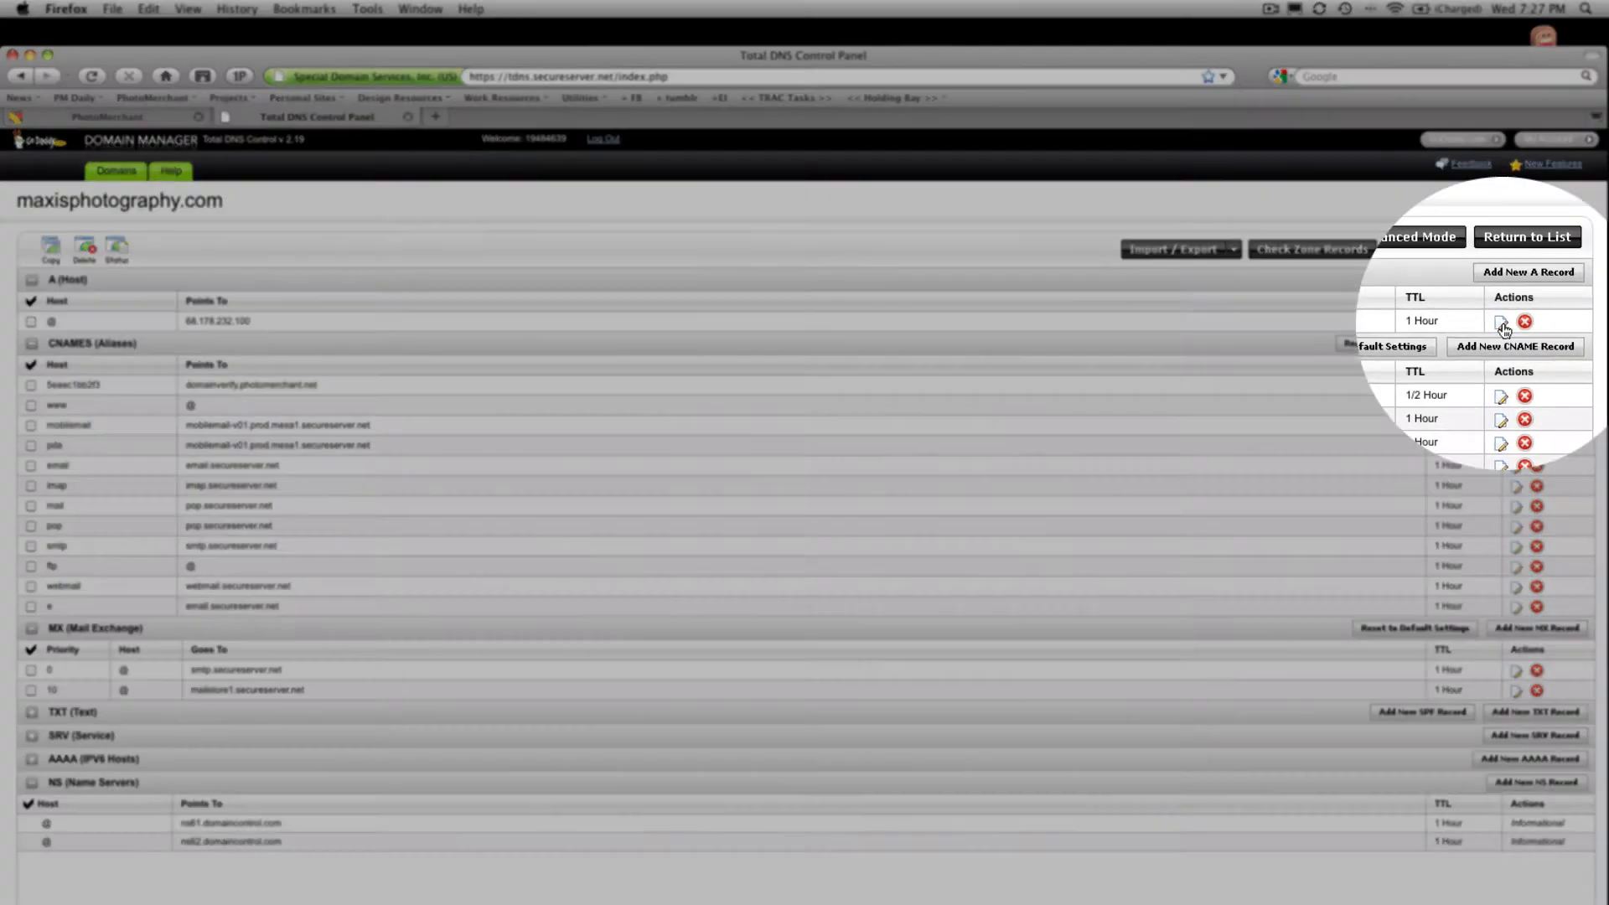
left_click(1515, 321)
left_click_drag(214, 435, 136, 436)
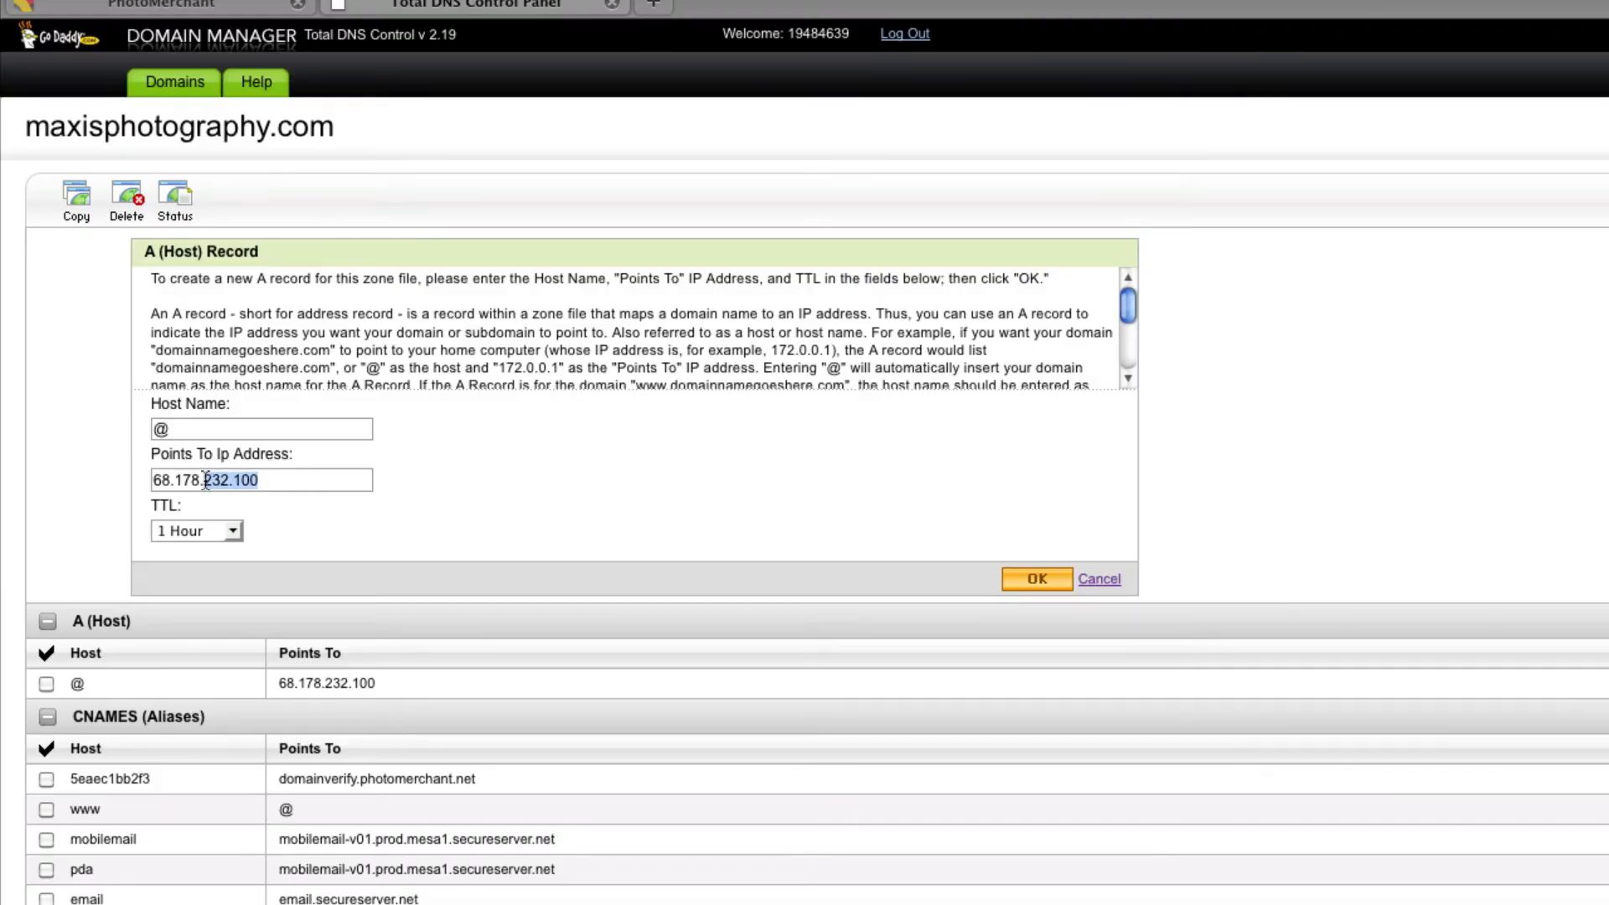
left_click_drag(205, 480, 130, 482)
key("super+v")
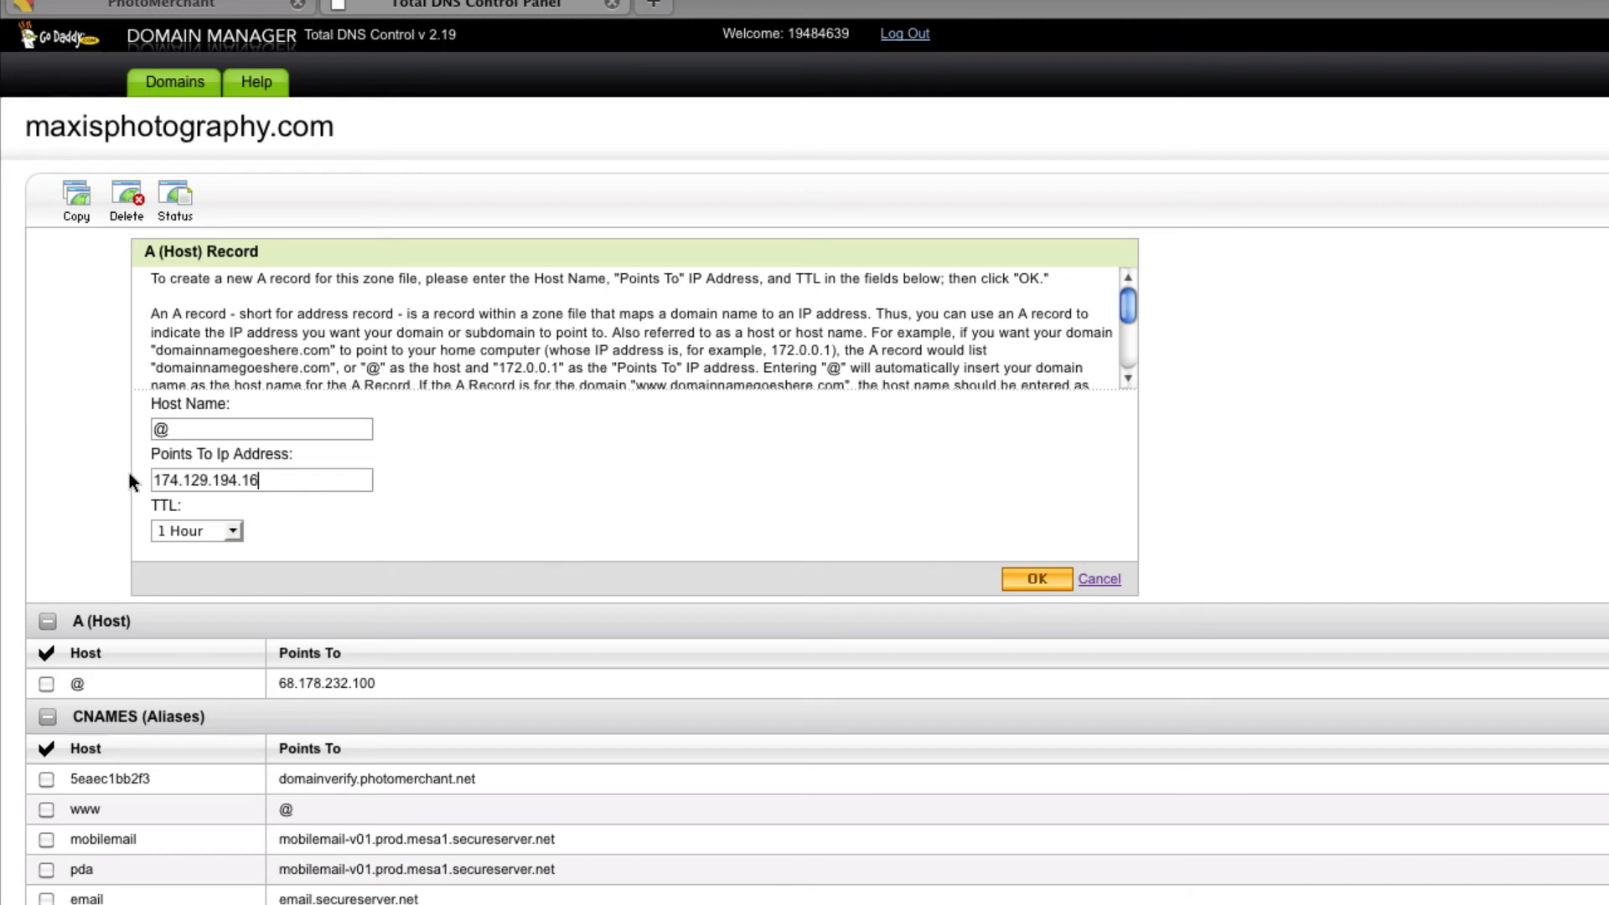
left_click(235, 531)
left_click(234, 550)
left_click(1039, 580)
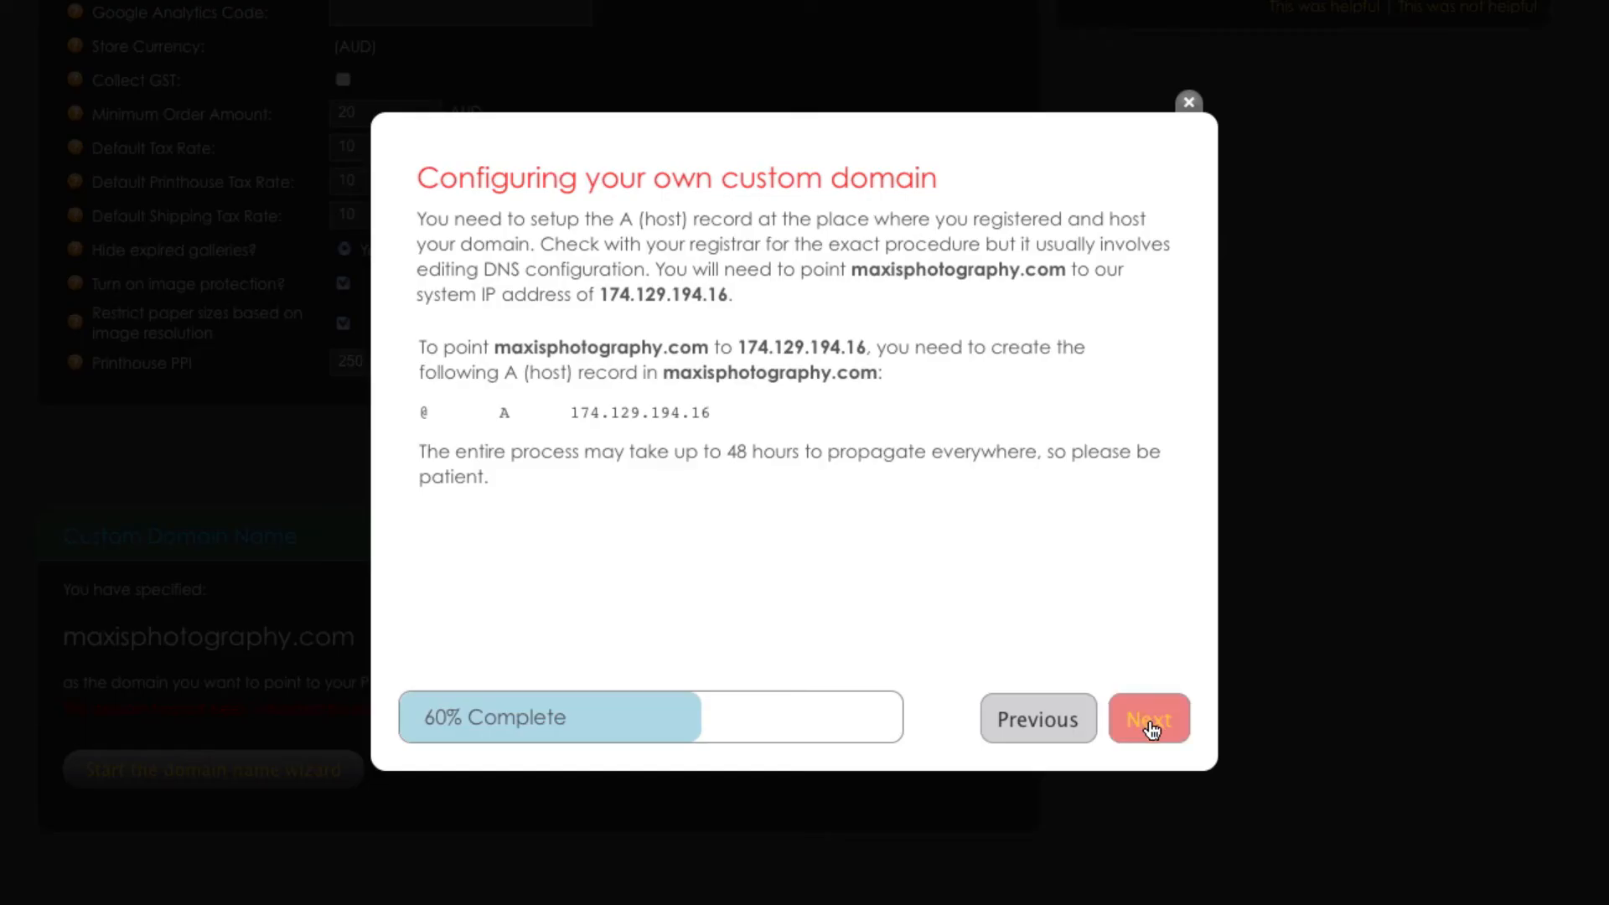
Return to the PhotoMerchant wizard, pass the optional subdomain configuration, and complete the wizard
left_click(1150, 727)
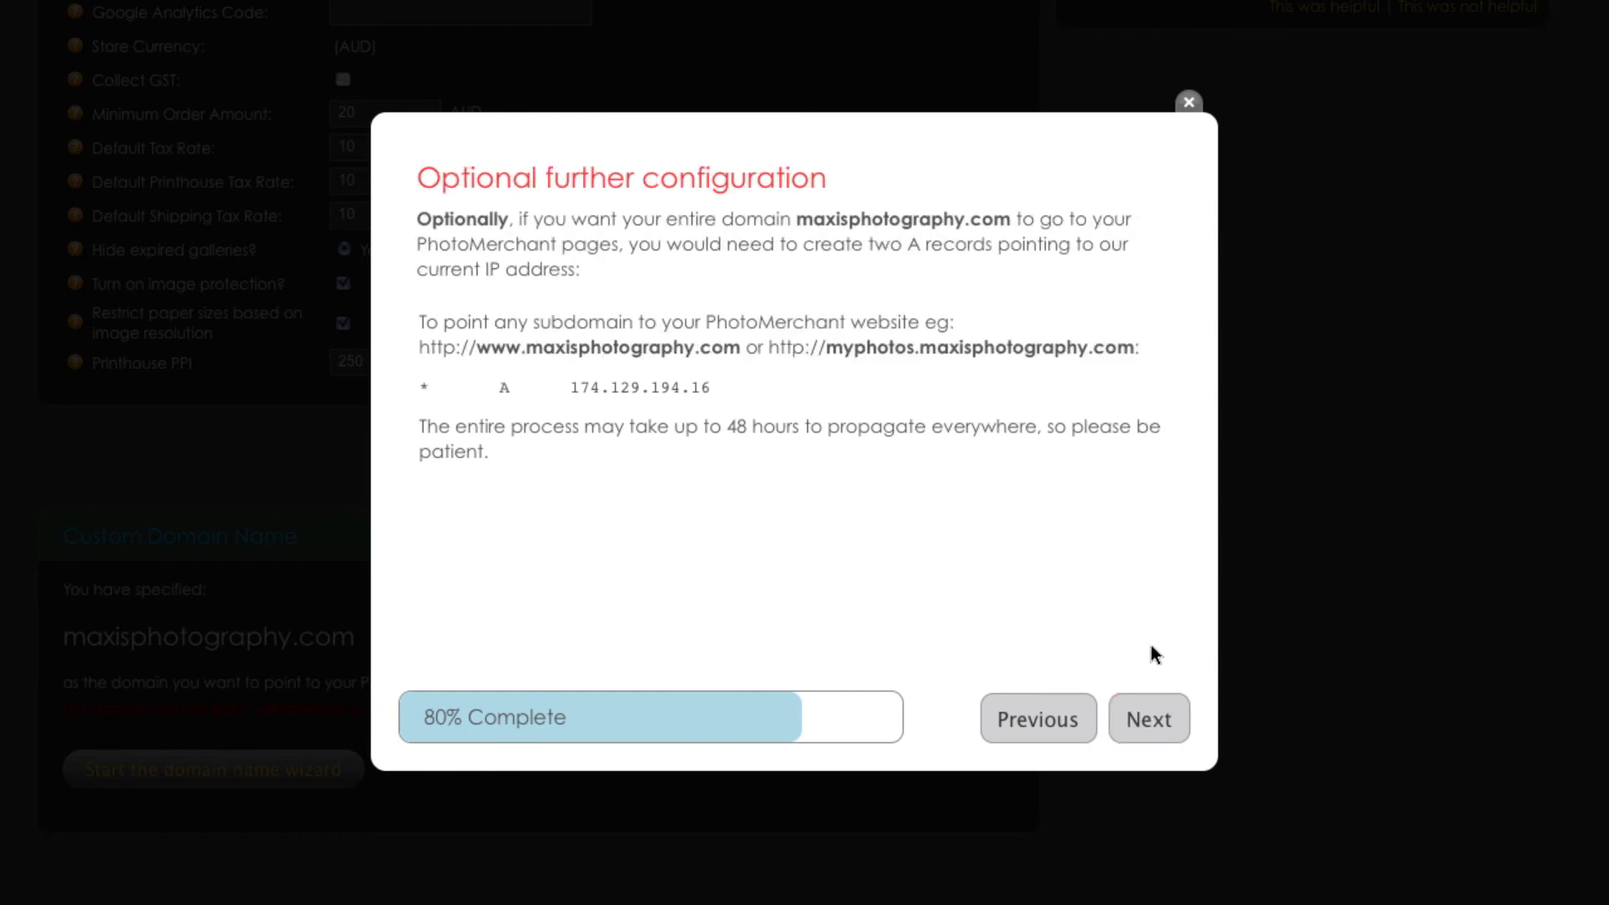
left_click(1152, 723)
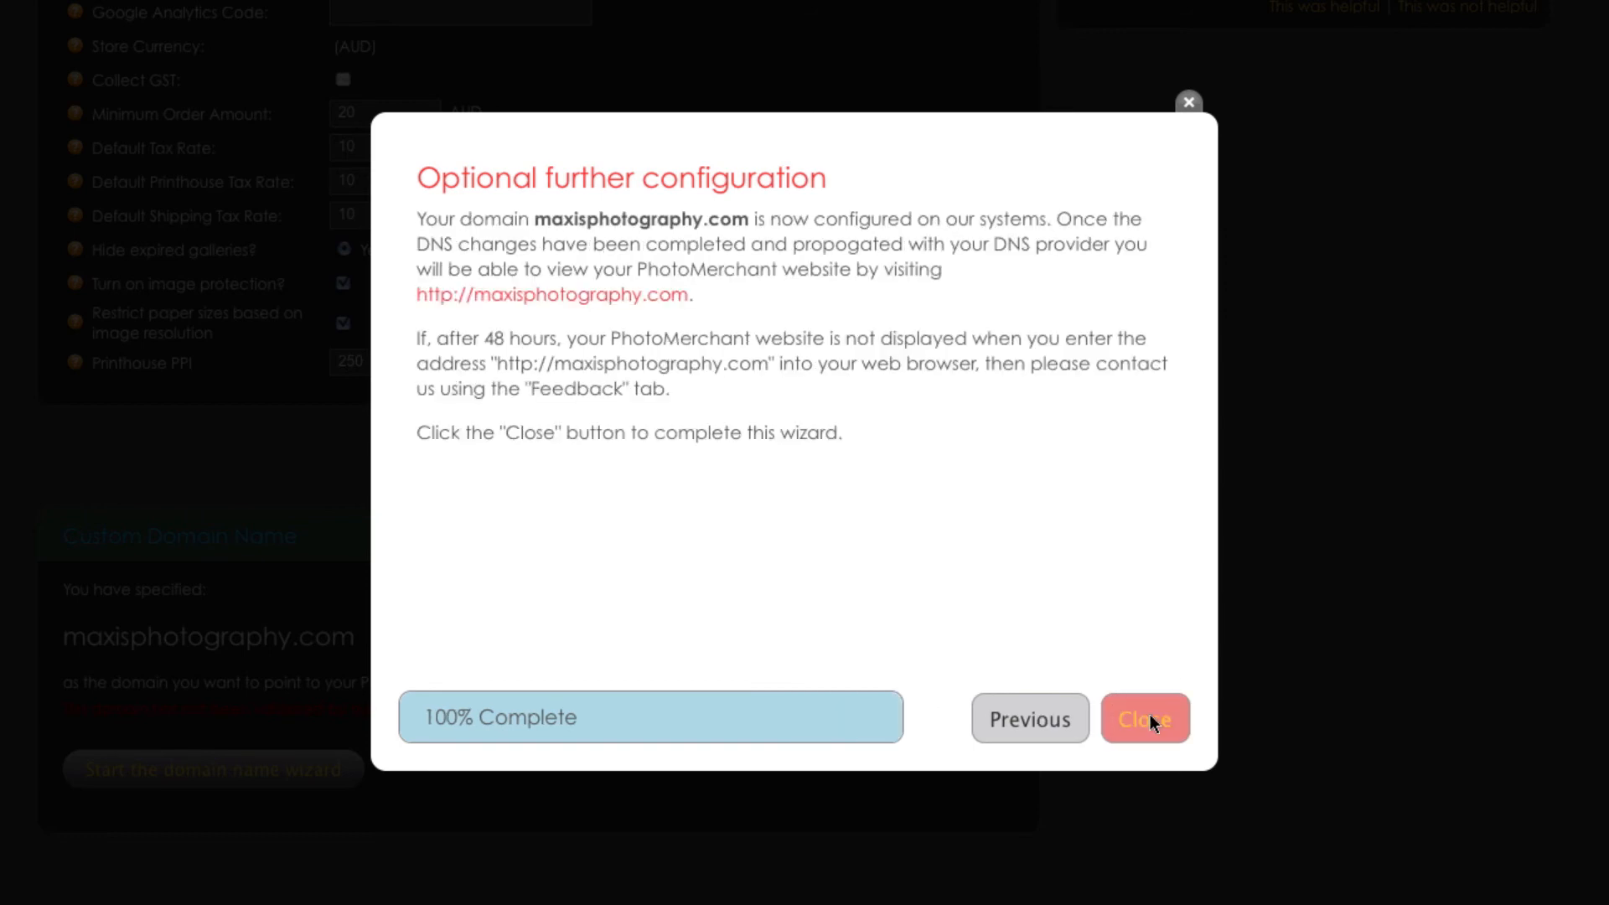
left_click(1150, 720)
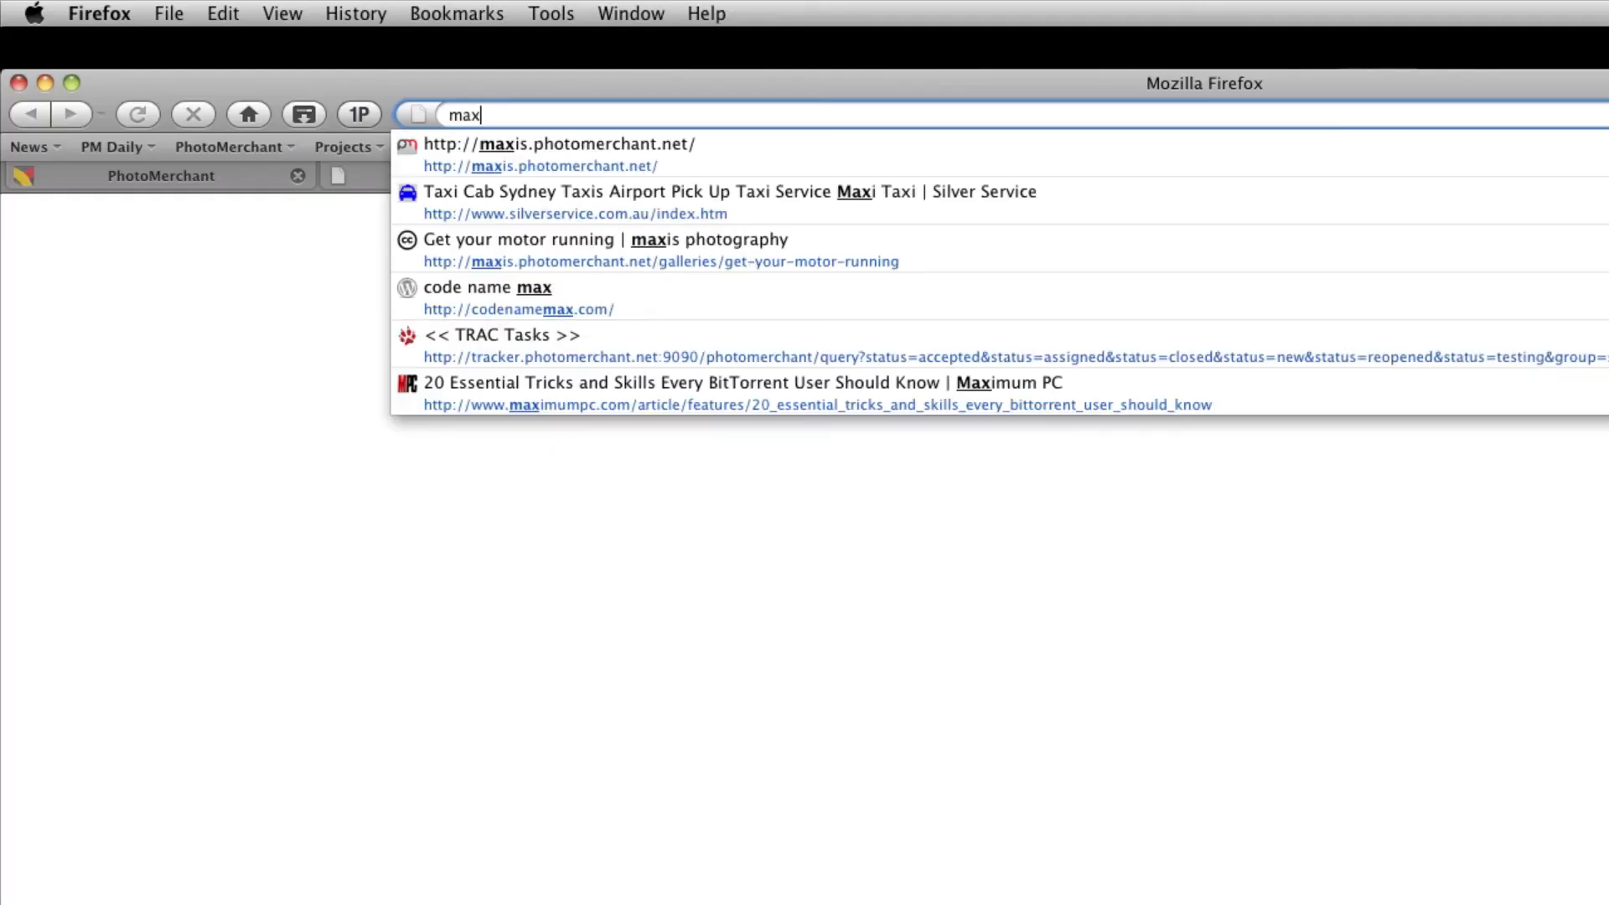
Load maxisphotography.com in the browser to check that the custom domain opens the store website
type("isphotography.com")
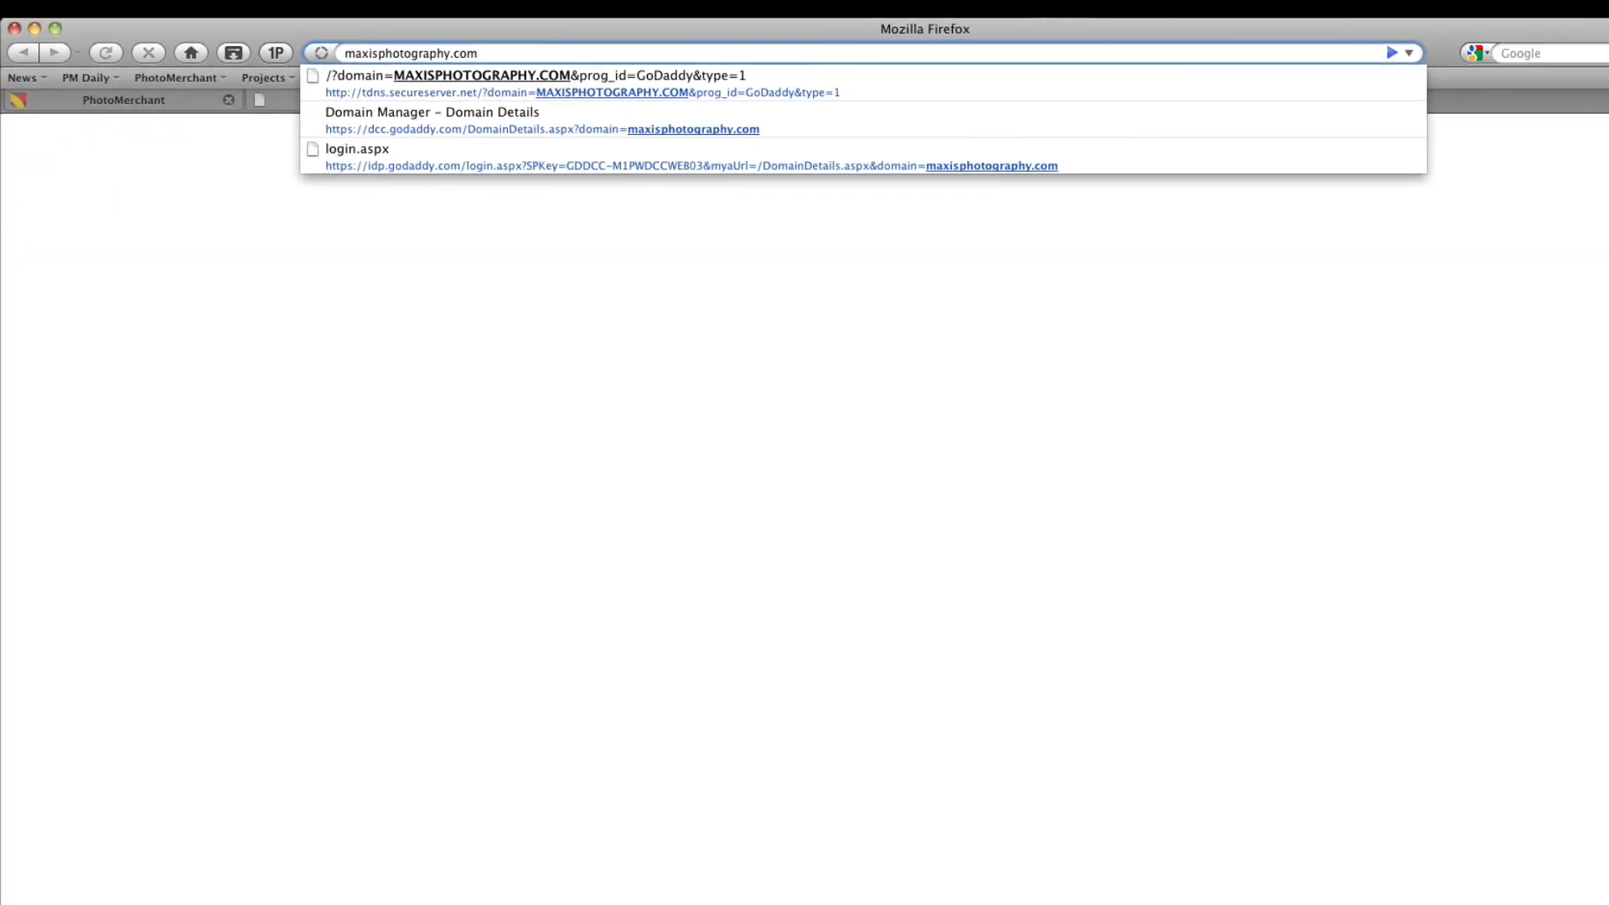
key("Return")
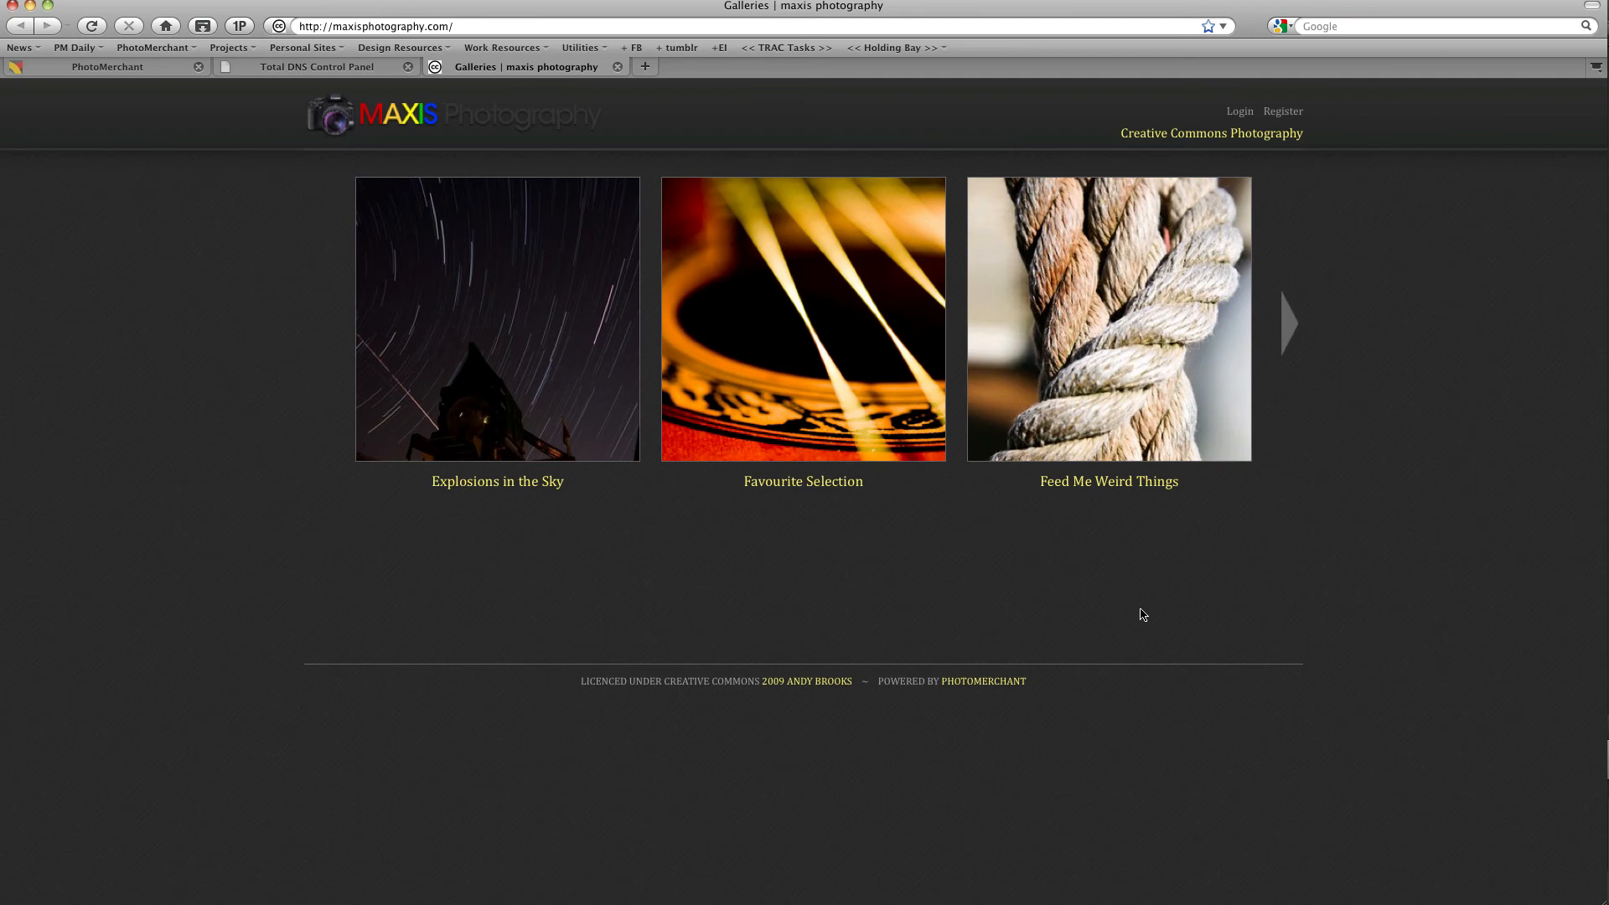